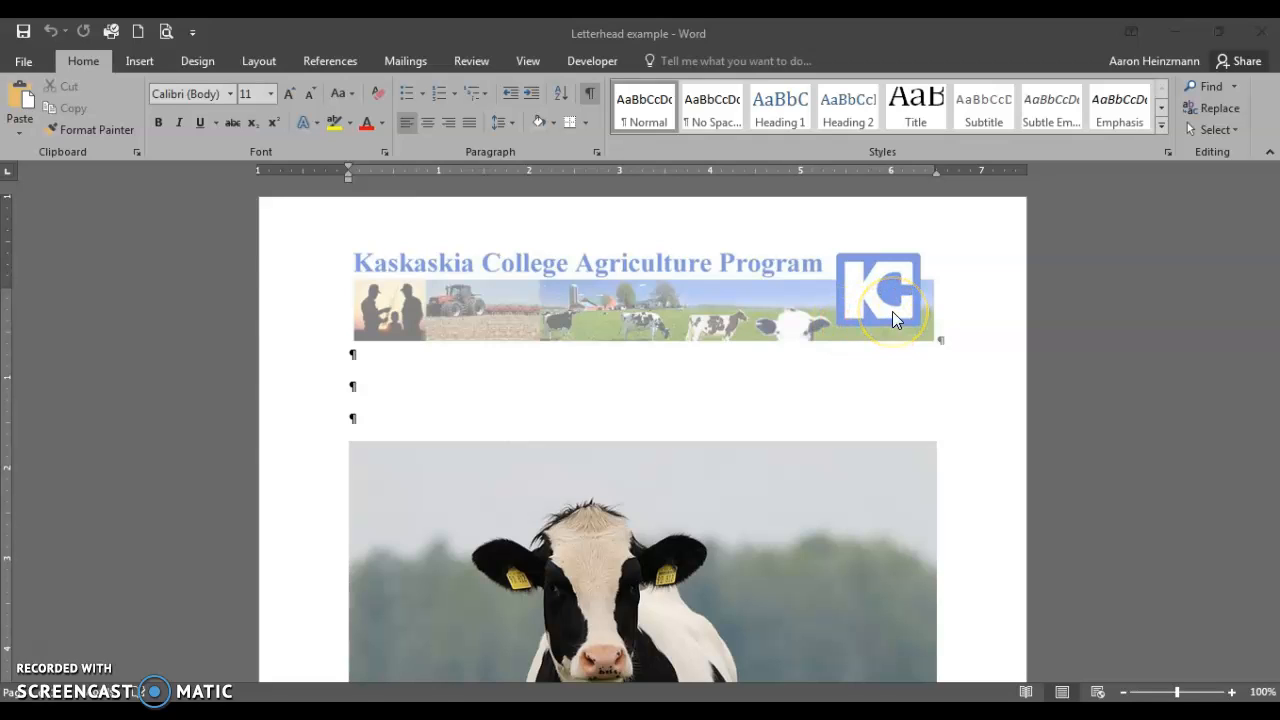
# Place the insertion point in the empty paragraph below the banner.
pyautogui.click(894, 330)
pyautogui.click(909, 374)
pyautogui.click(922, 380)
pyautogui.click(810, 410)
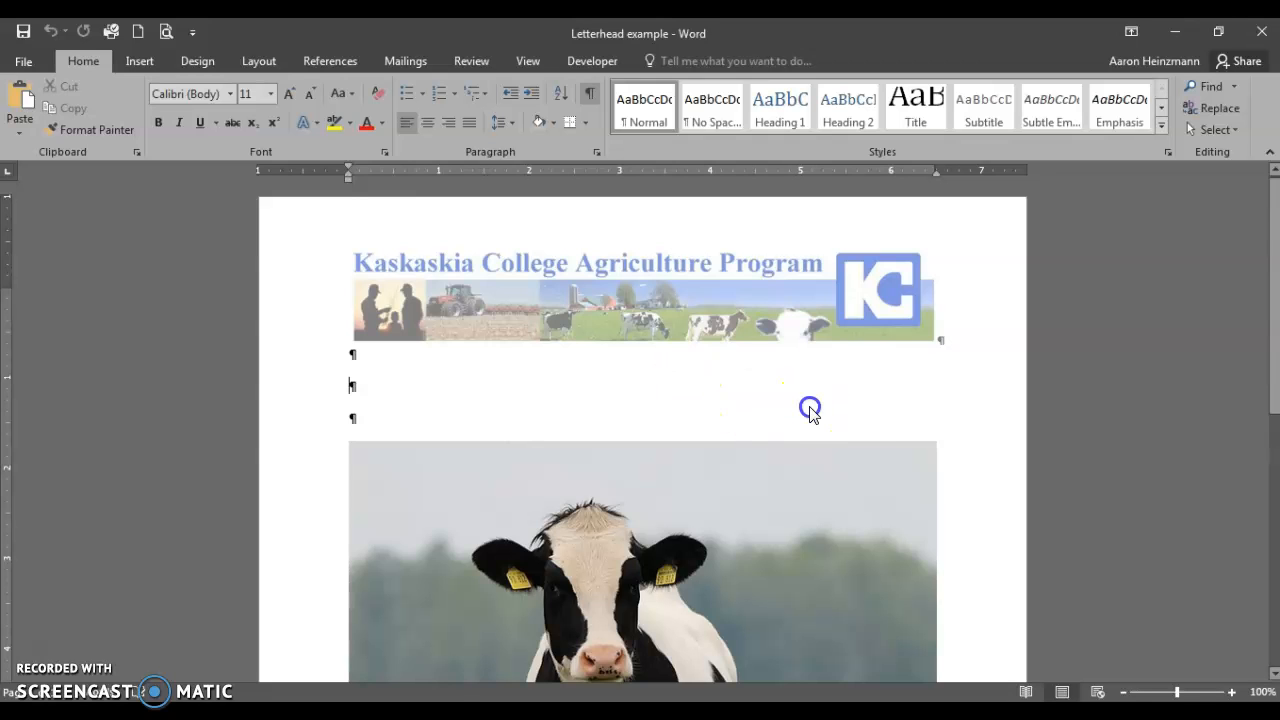
pyautogui.scroll(-4, 920, 409)
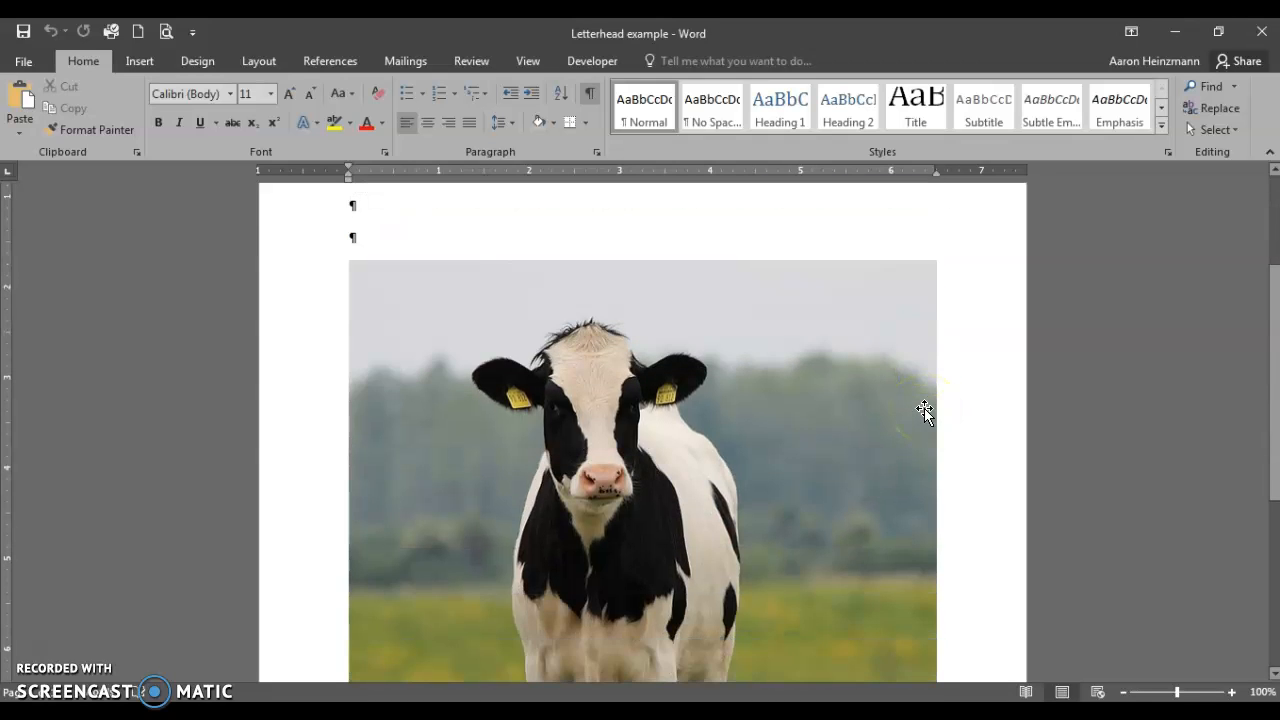
pyautogui.scroll(-2, 924, 408)
pyautogui.scroll(2, 924, 408)
pyautogui.scroll(2, 924, 408)
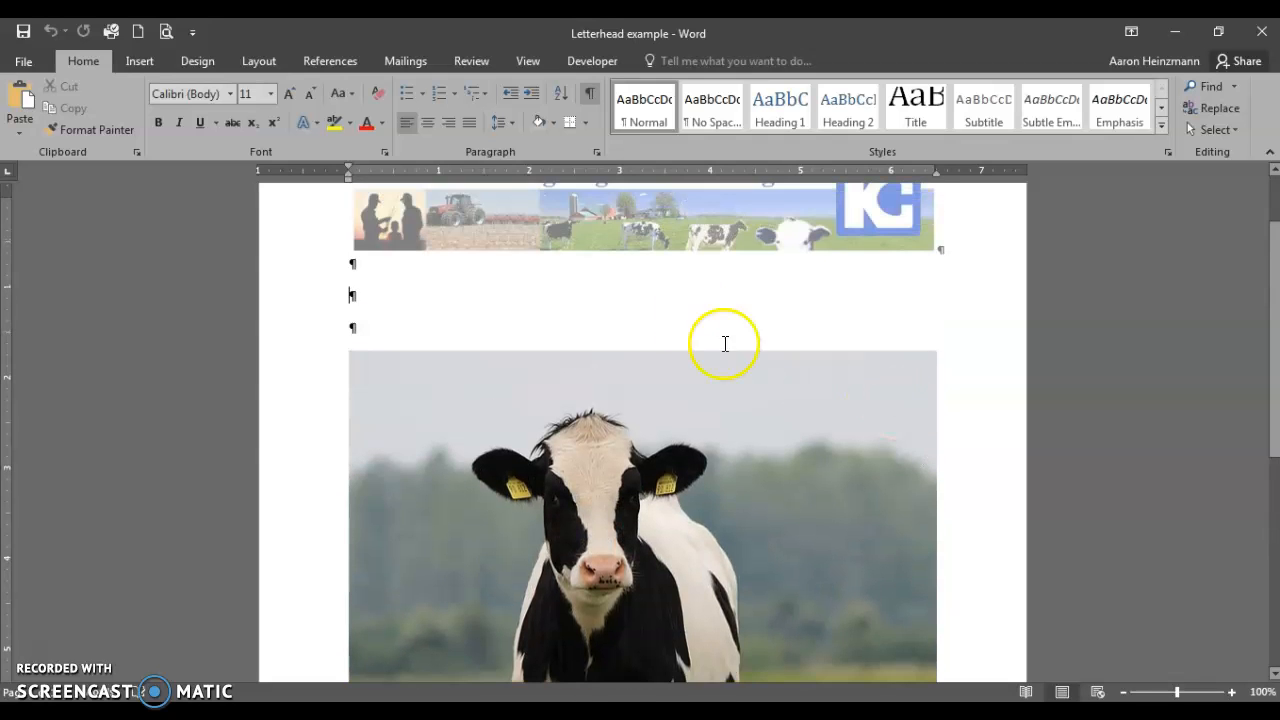
# Draw a long thin rectangle, about 0.4" by 5.94", beneath the header banner.
pyautogui.click(143, 64)
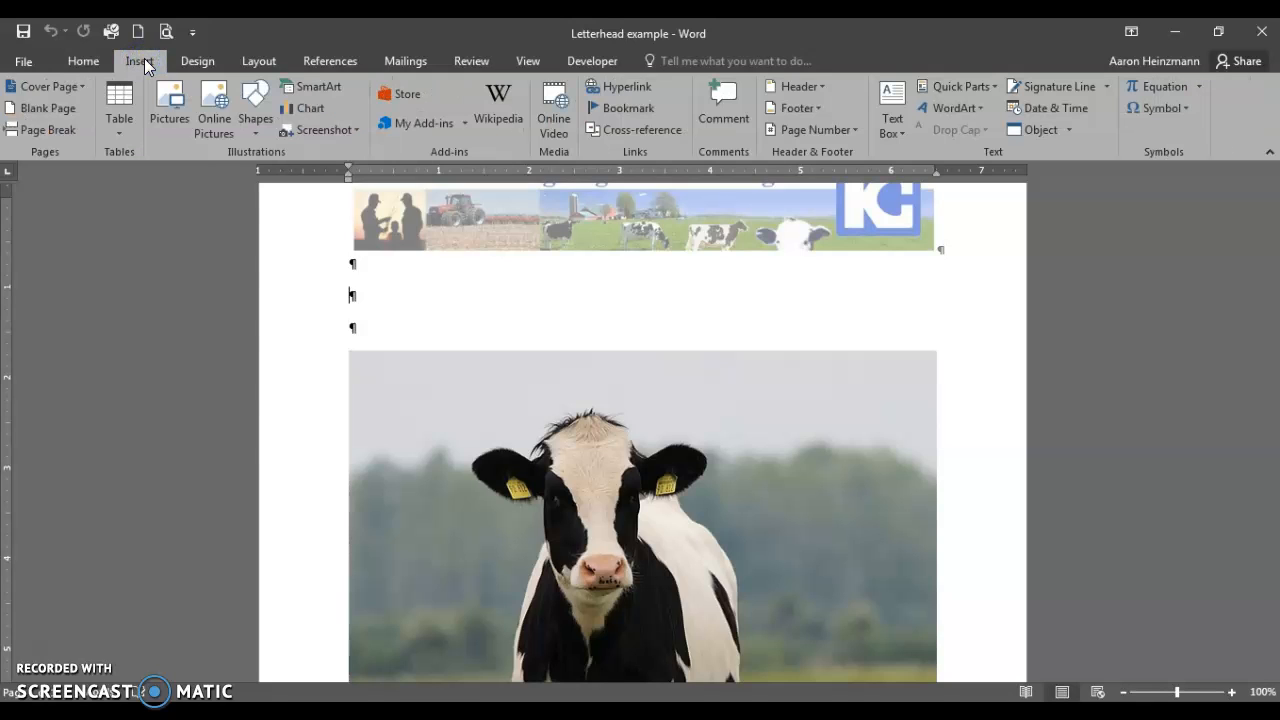
pyautogui.click(260, 134)
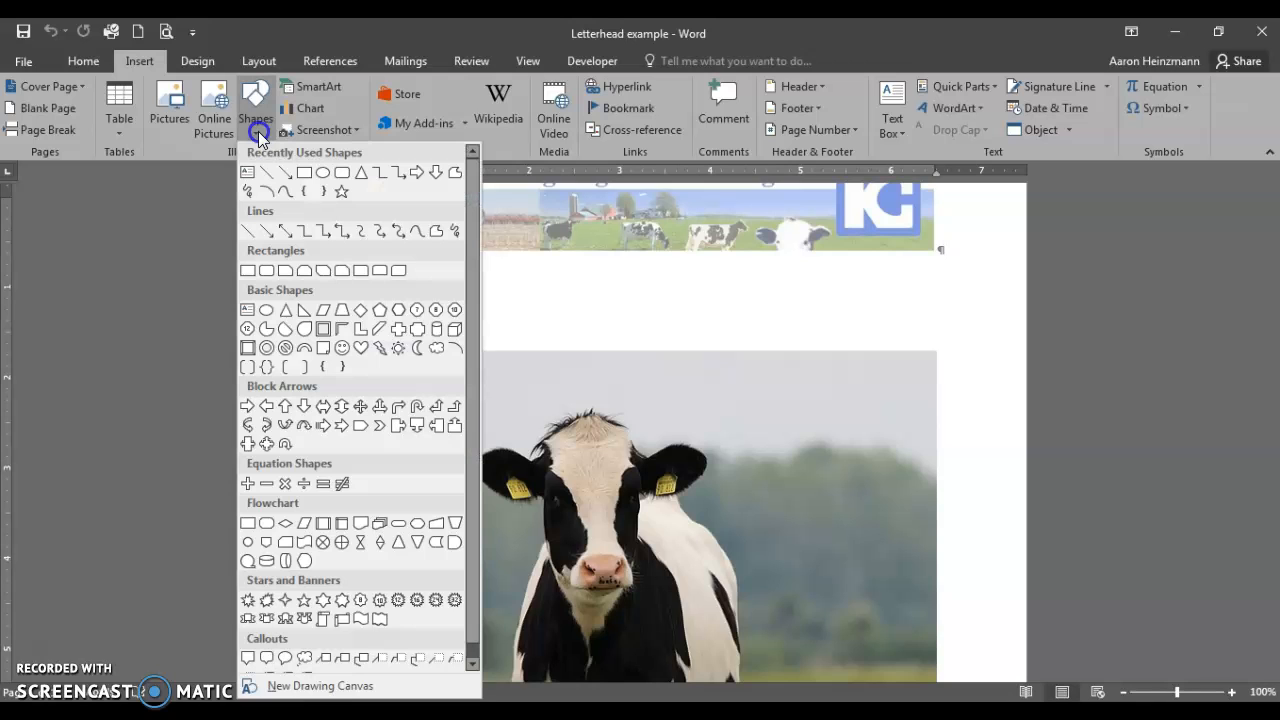
pyautogui.click(304, 174)
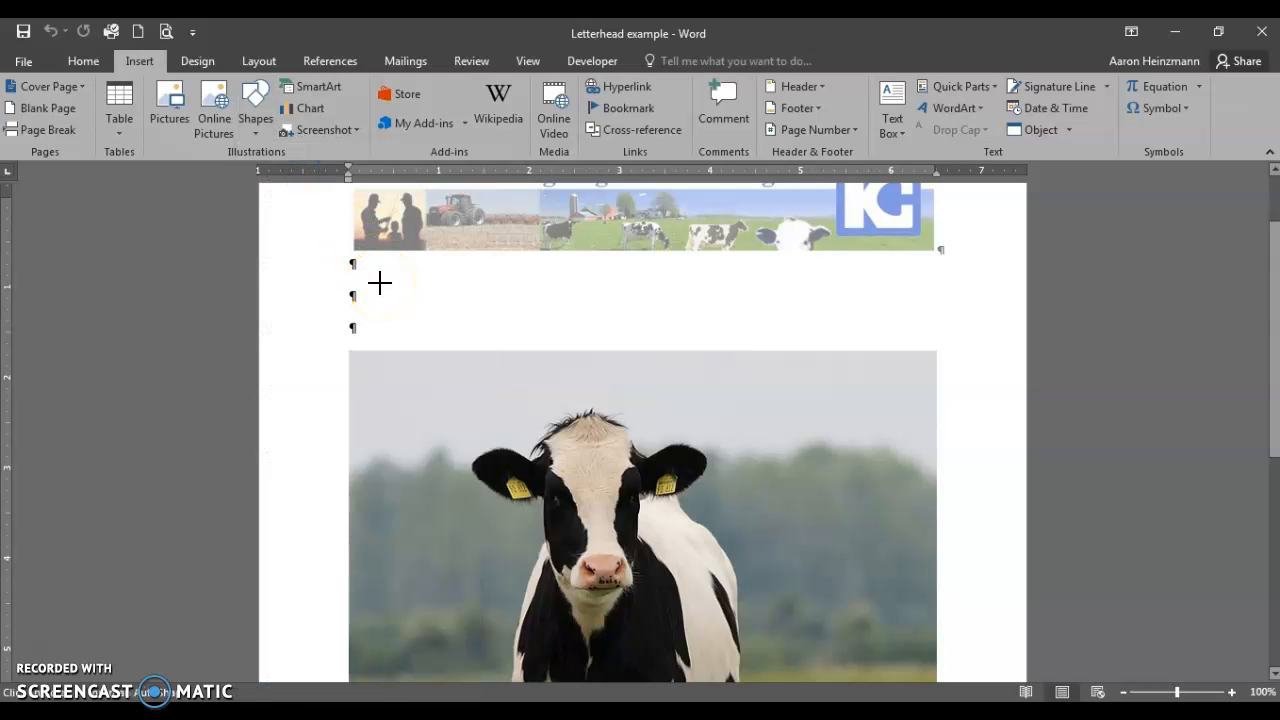
pyautogui.moveTo(380, 283)
pyautogui.mouseDown()
pyautogui.moveTo(391, 309)
pyautogui.moveTo(511, 334)
pyautogui.moveTo(648, 325)
pyautogui.moveTo(811, 337)
pyautogui.moveTo(917, 319)
pyautogui.mouseUp()
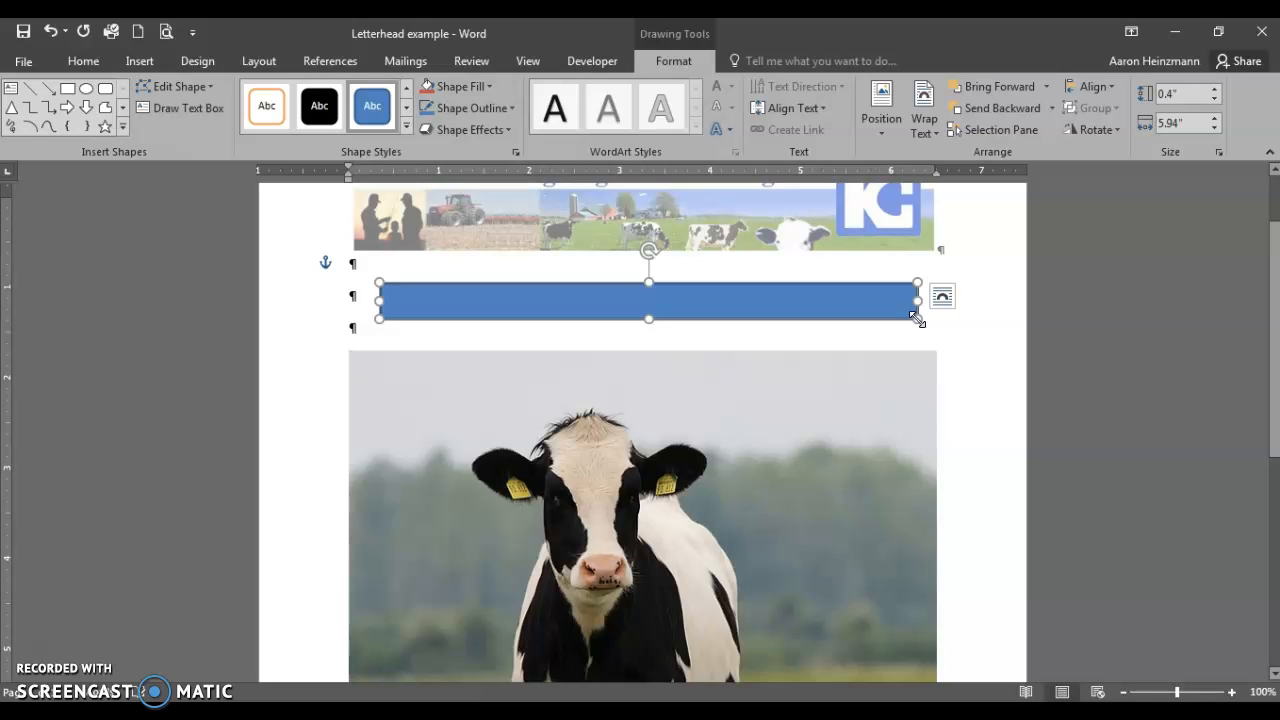
# Give the bar below the banner a light gray Shape Fill, then deselect it.
pyautogui.click(486, 88)
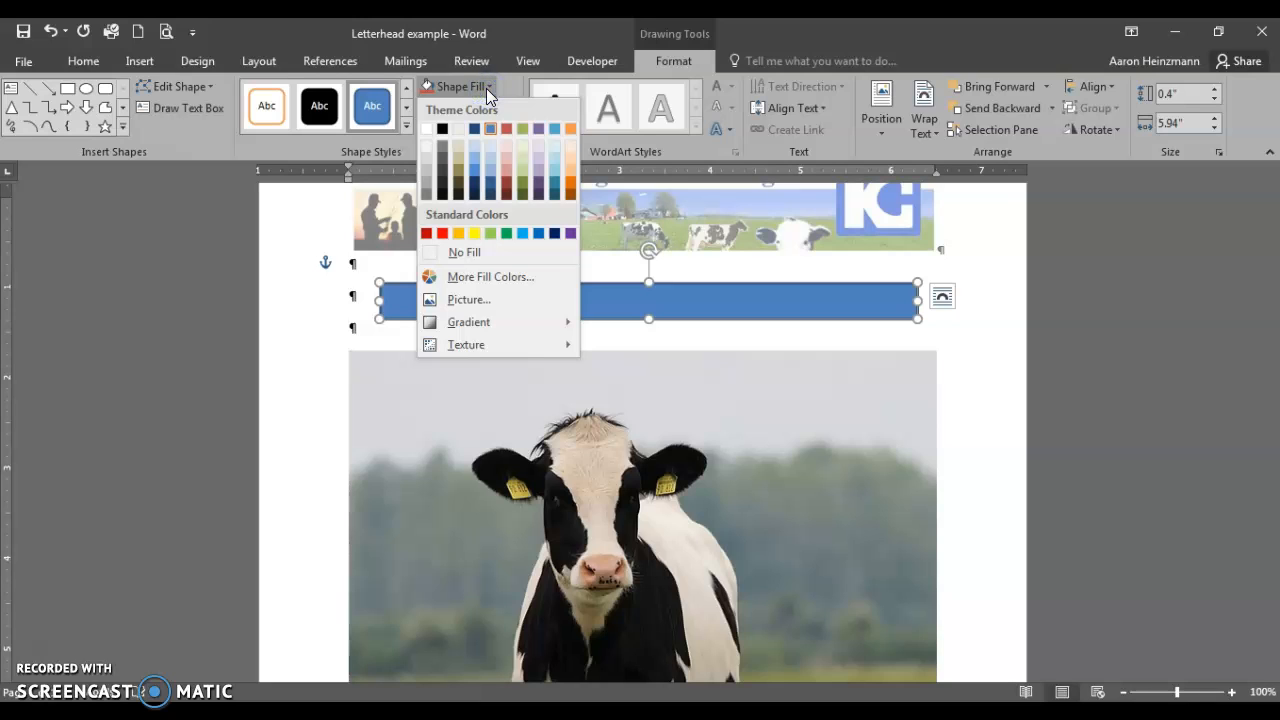
pyautogui.click(428, 169)
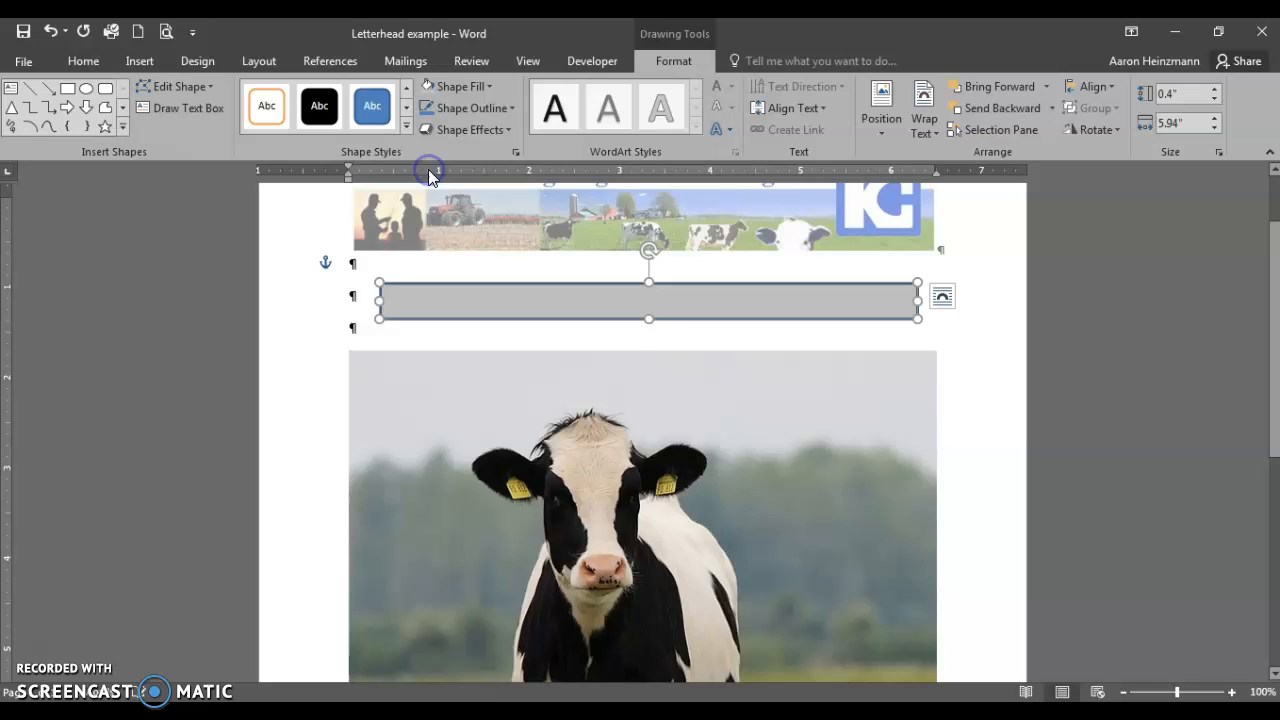
pyautogui.click(683, 340)
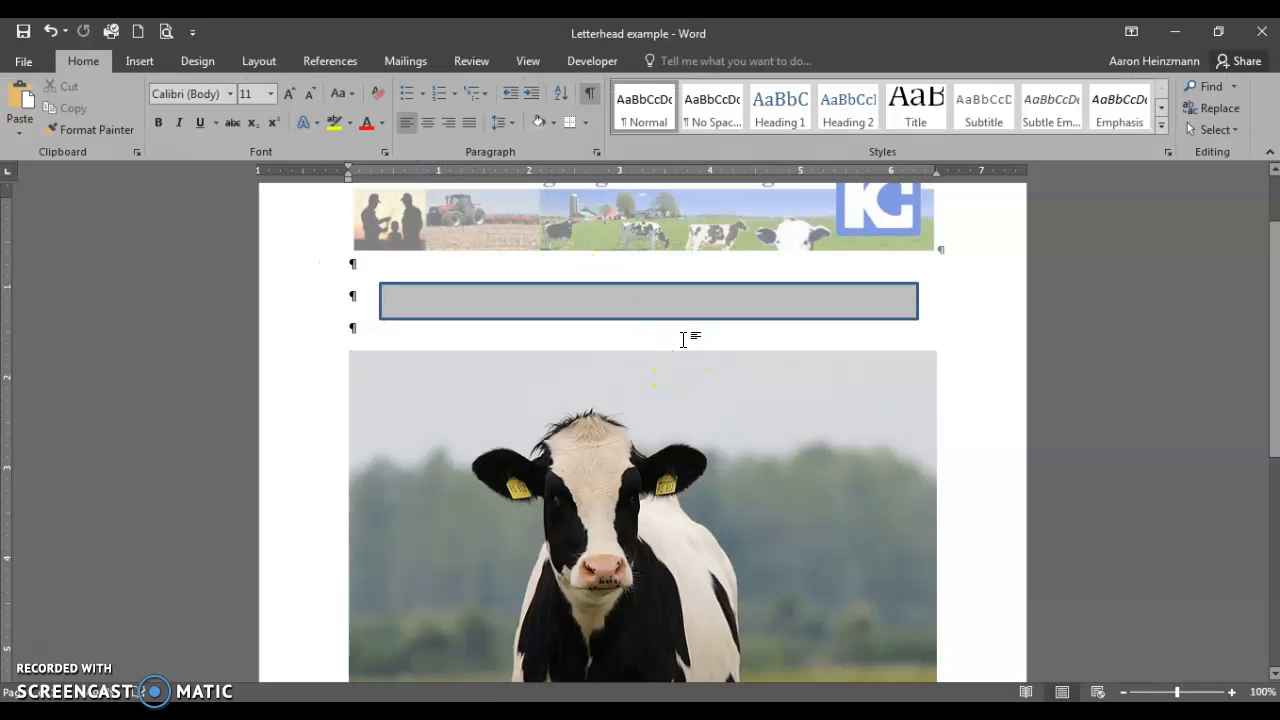
pyautogui.click(680, 310)
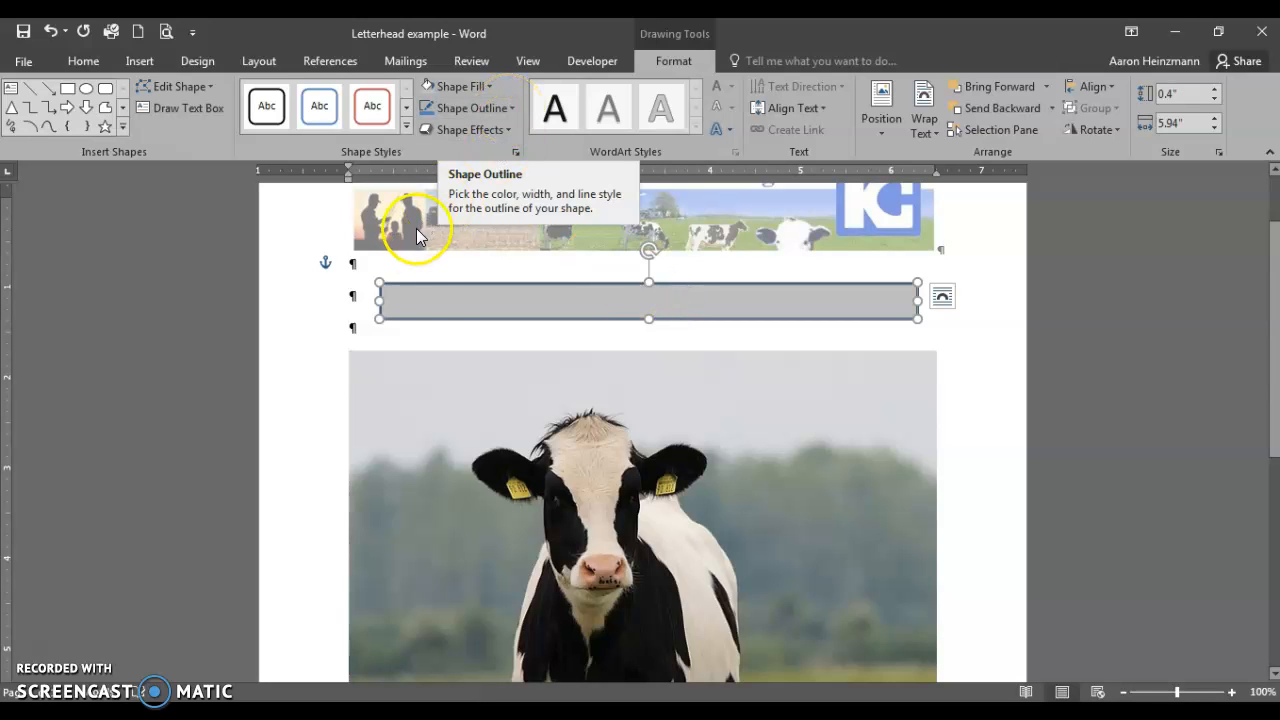
pyautogui.click(531, 340)
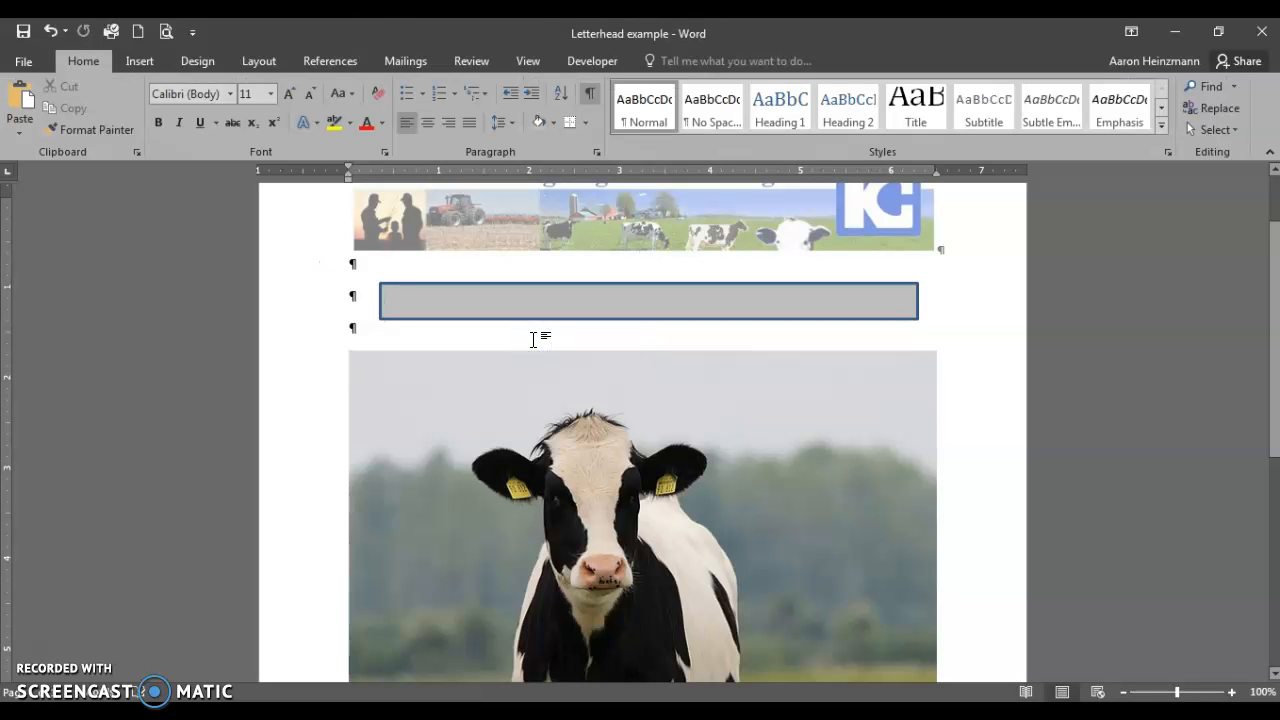
pyautogui.scroll(-1, 531, 342)
pyautogui.scroll(-1, 537, 366)
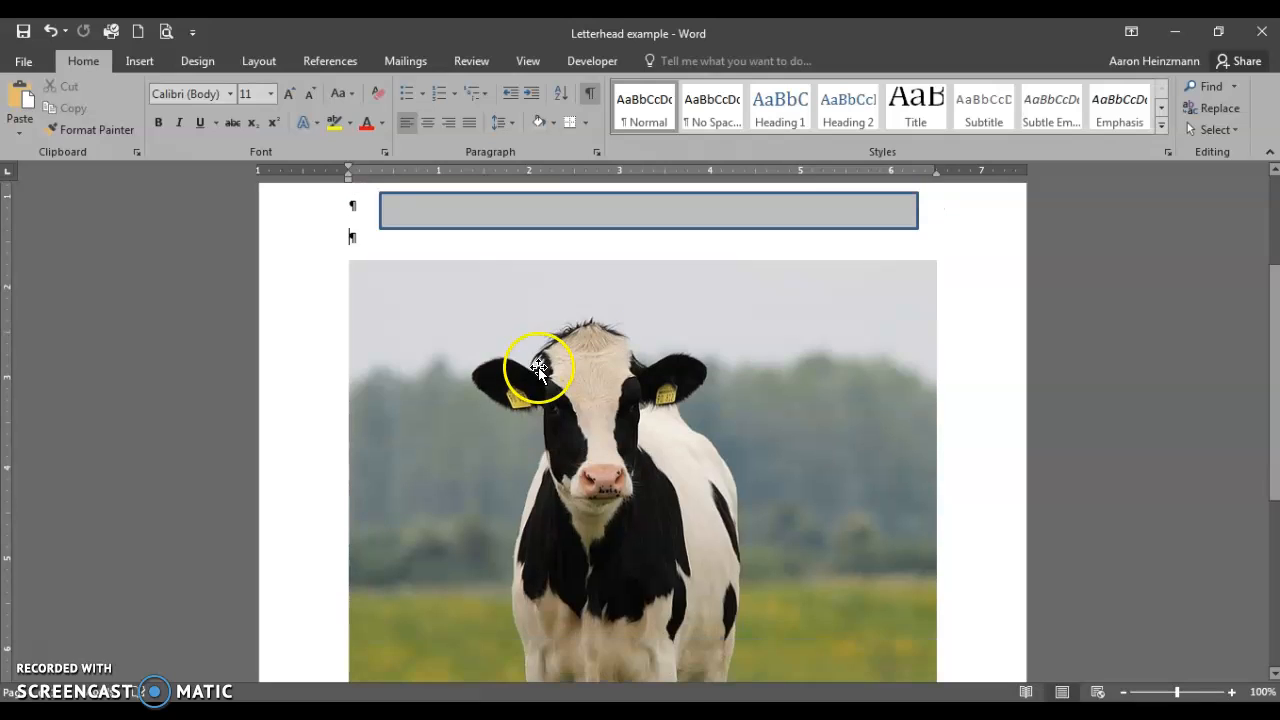
# Select the cow photo and drag its corner handle inward three times to make it small.
pyautogui.click(651, 475)
pyautogui.click(838, 447)
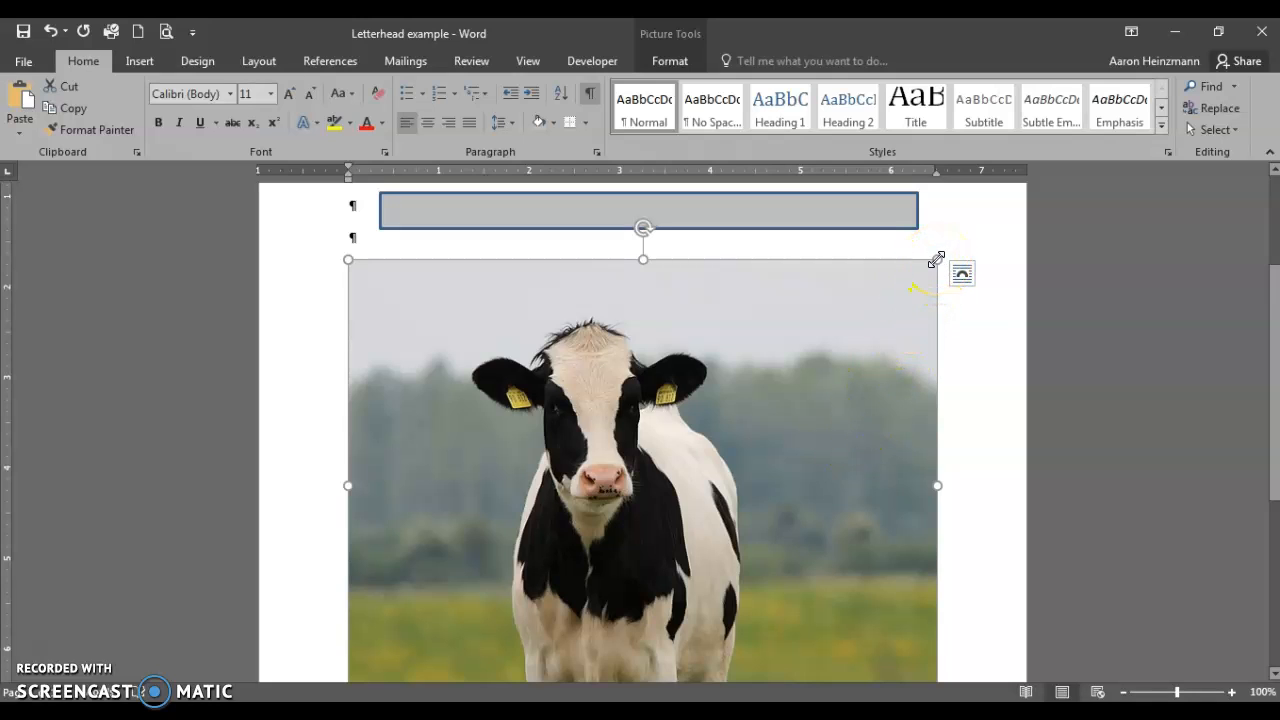
pyautogui.scroll(-1, 903, 333)
pyautogui.scroll(1, 903, 335)
pyautogui.moveTo(941, 263); pyautogui.dragTo(397, 440)
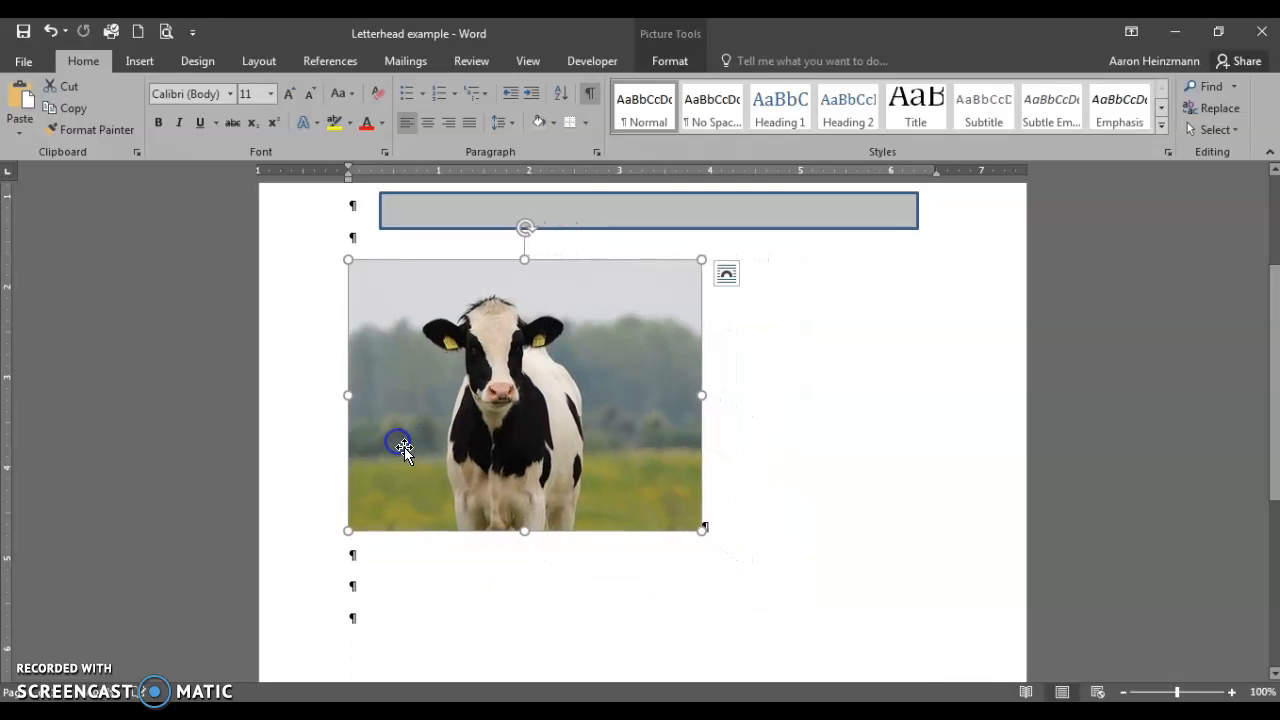
pyautogui.moveTo(701, 260); pyautogui.dragTo(402, 343)
pyautogui.moveTo(590, 446); pyautogui.dragTo(519, 372)
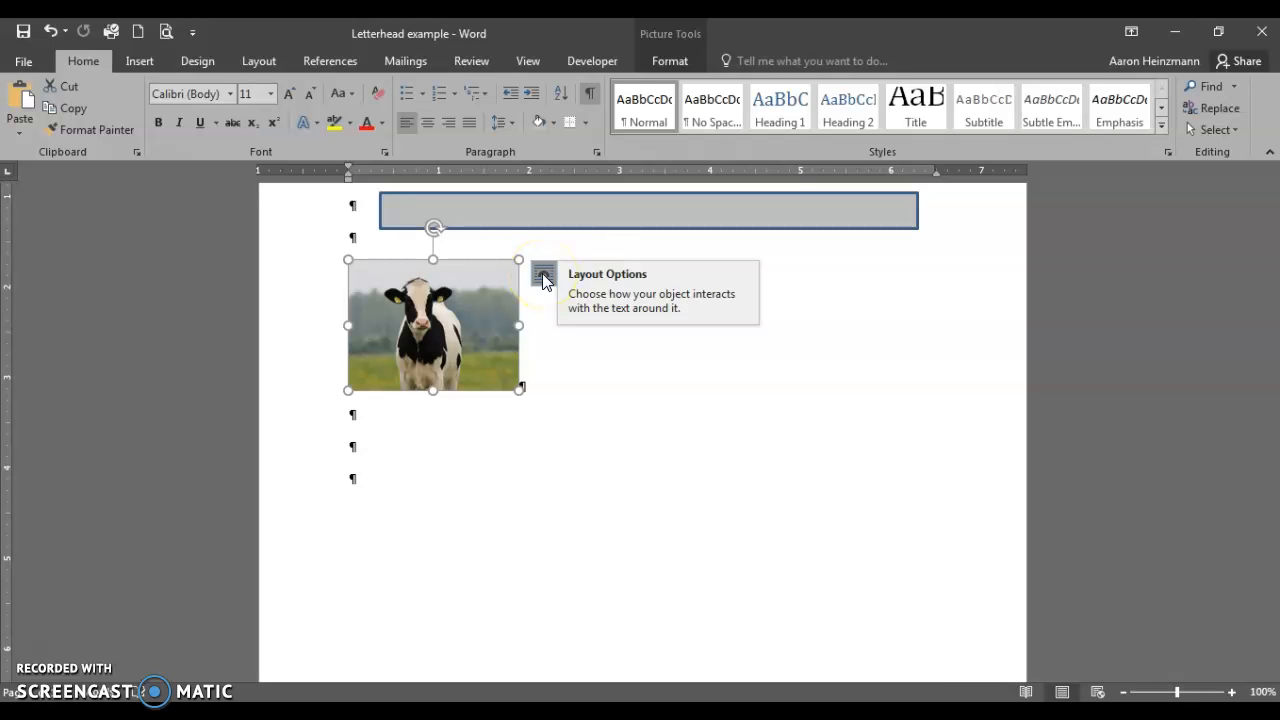
# Set the cow photo to In Front of Text, move it onto the gray bar, and shrink it further.
pyautogui.click(543, 276)
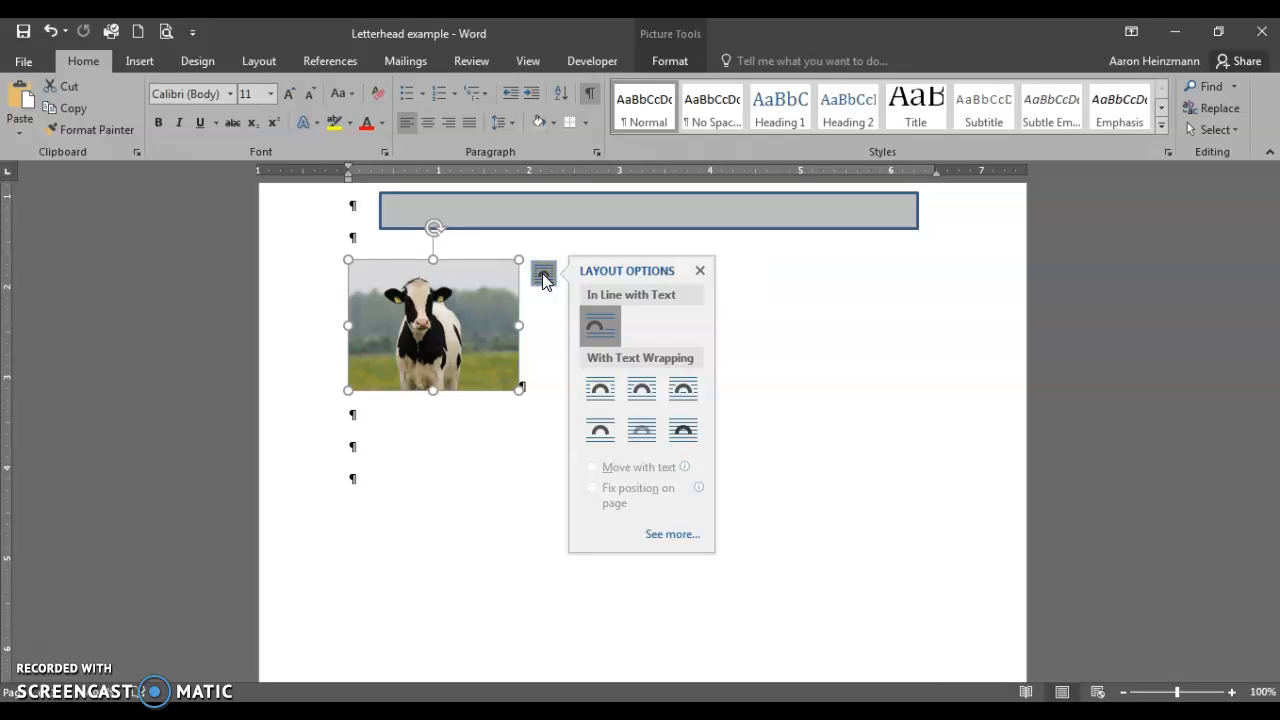
pyautogui.click(602, 389)
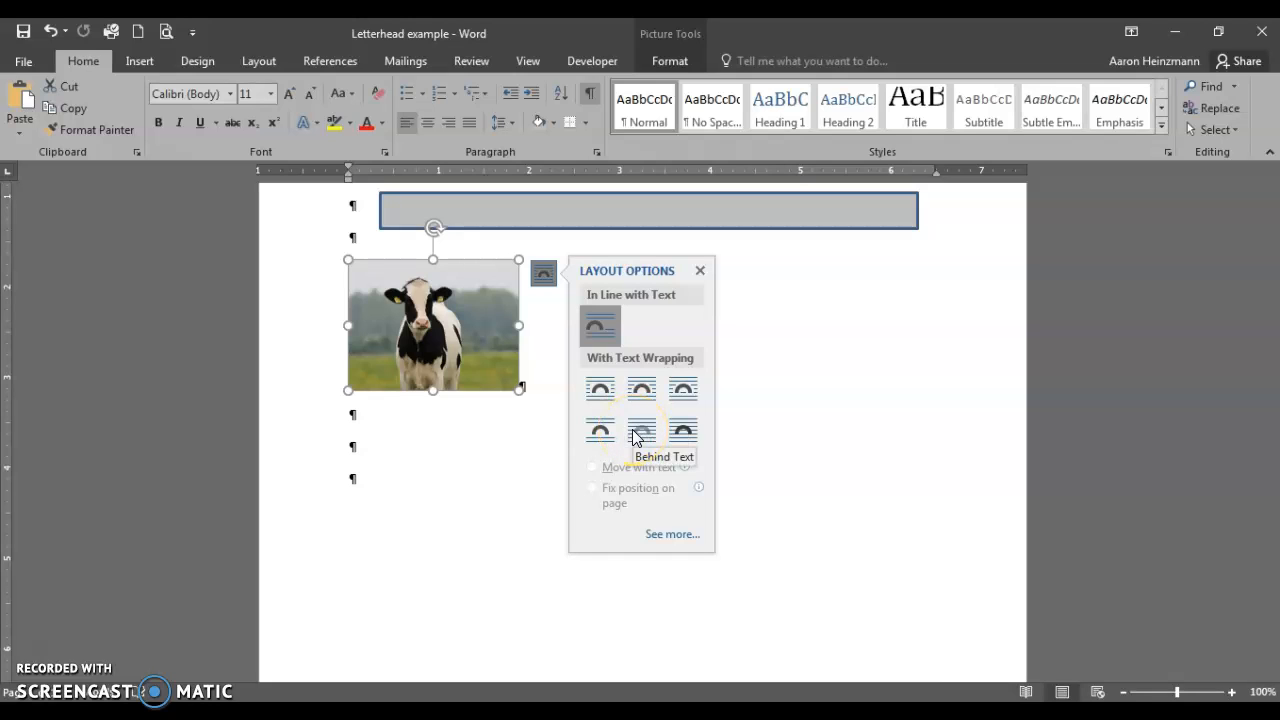
pyautogui.click(641, 390)
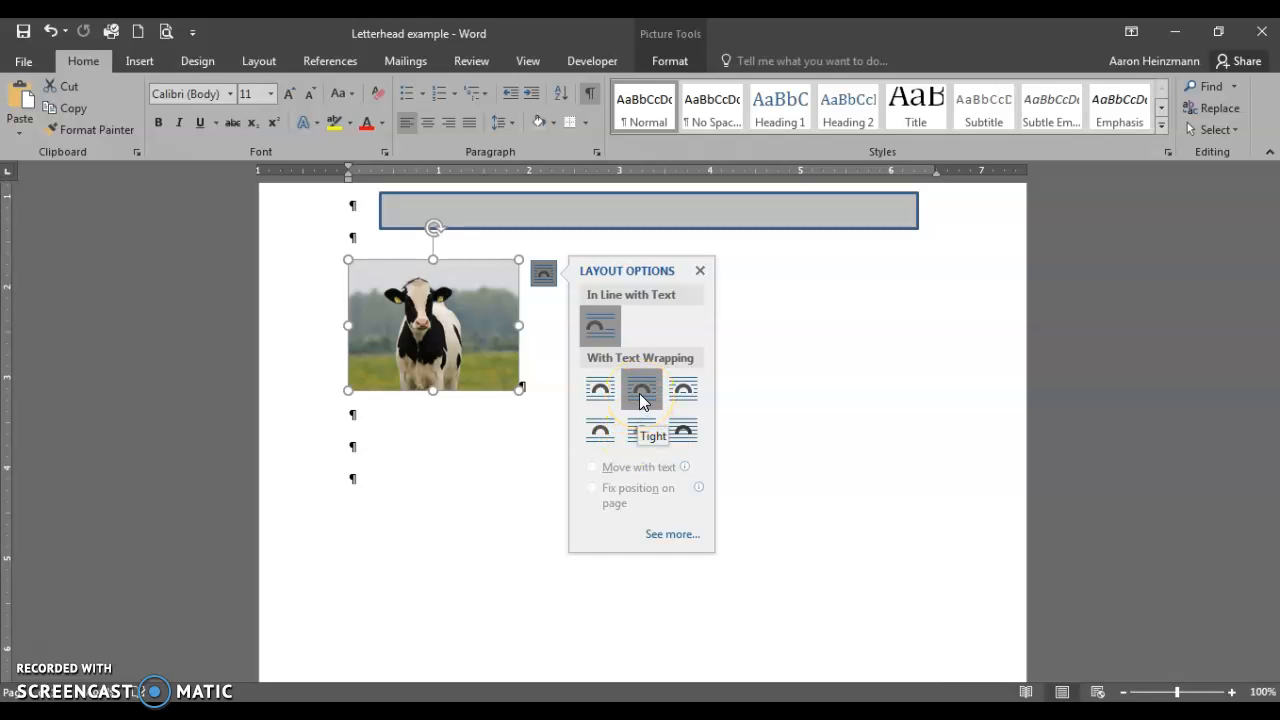
pyautogui.click(642, 398)
pyautogui.click(679, 398)
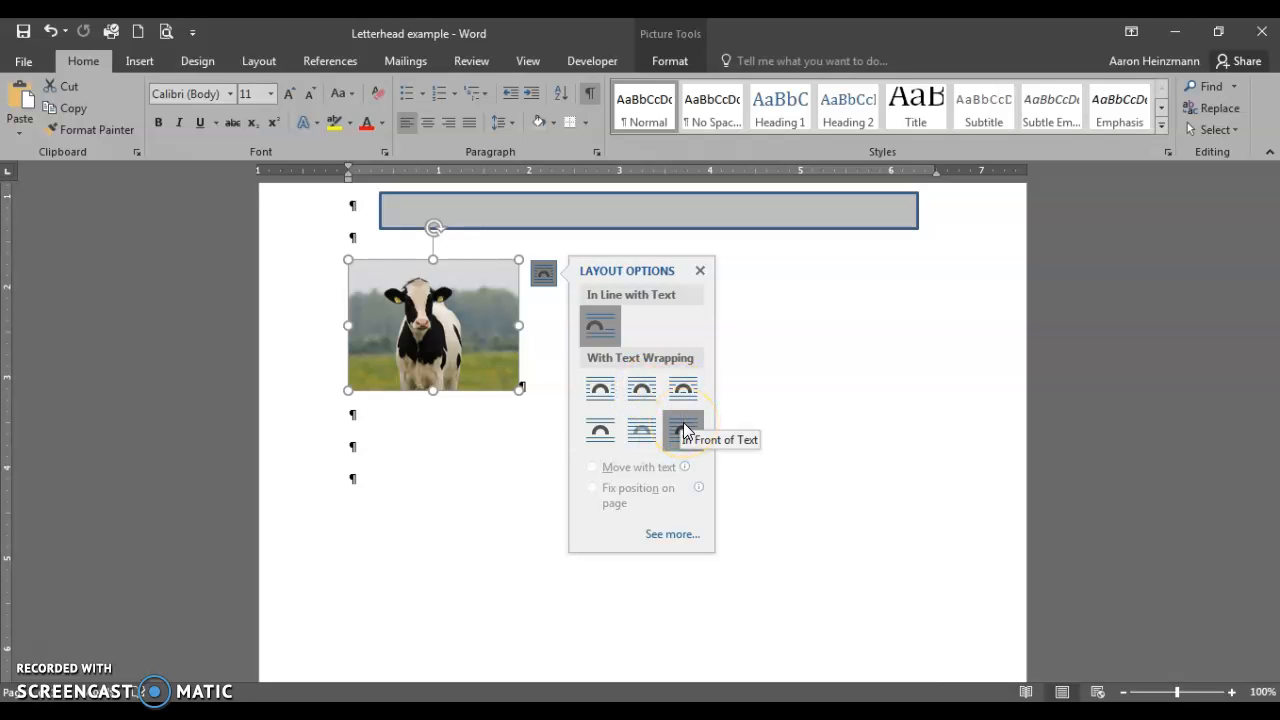
pyautogui.click(684, 430)
pyautogui.moveTo(406, 337); pyautogui.dragTo(427, 243)
pyautogui.moveTo(518, 329); pyautogui.dragTo(393, 212)
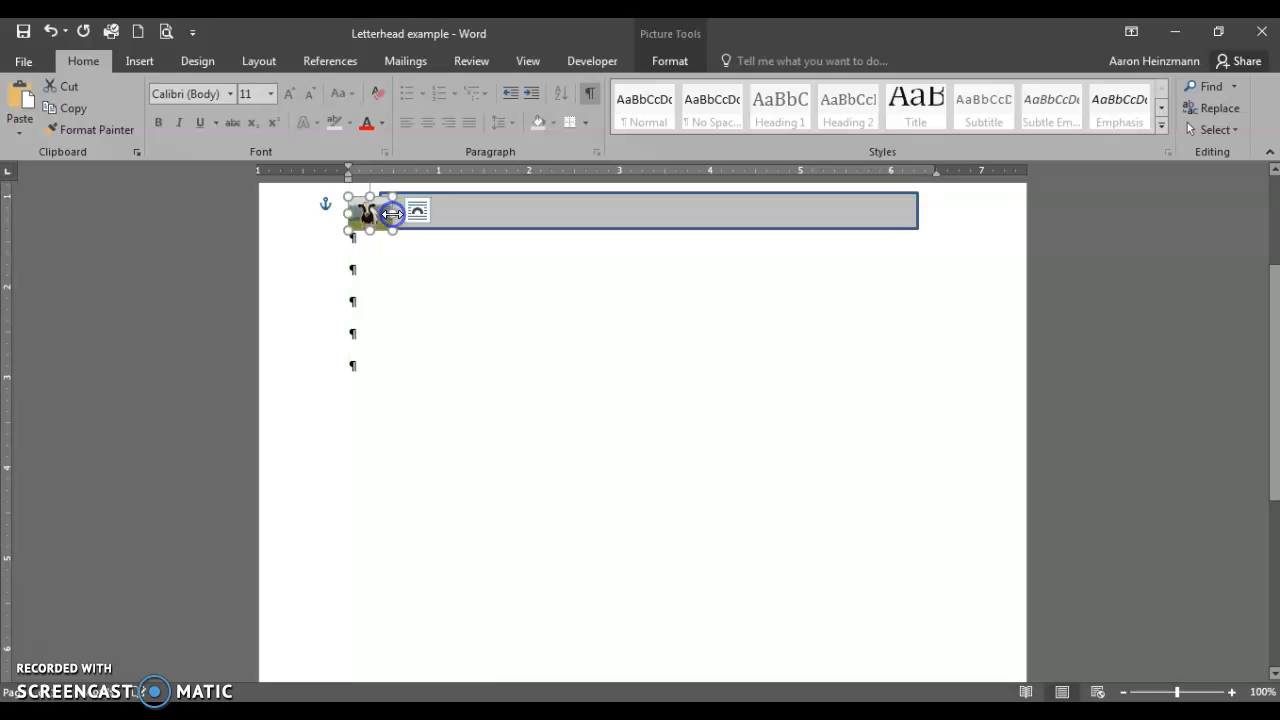
# Nudge the tiny cow photo into line with the gray bar's left end and deselect it.
pyautogui.scroll(2, 429, 309)
pyautogui.moveTo(366, 295); pyautogui.dragTo(374, 294)
pyautogui.click(523, 420)
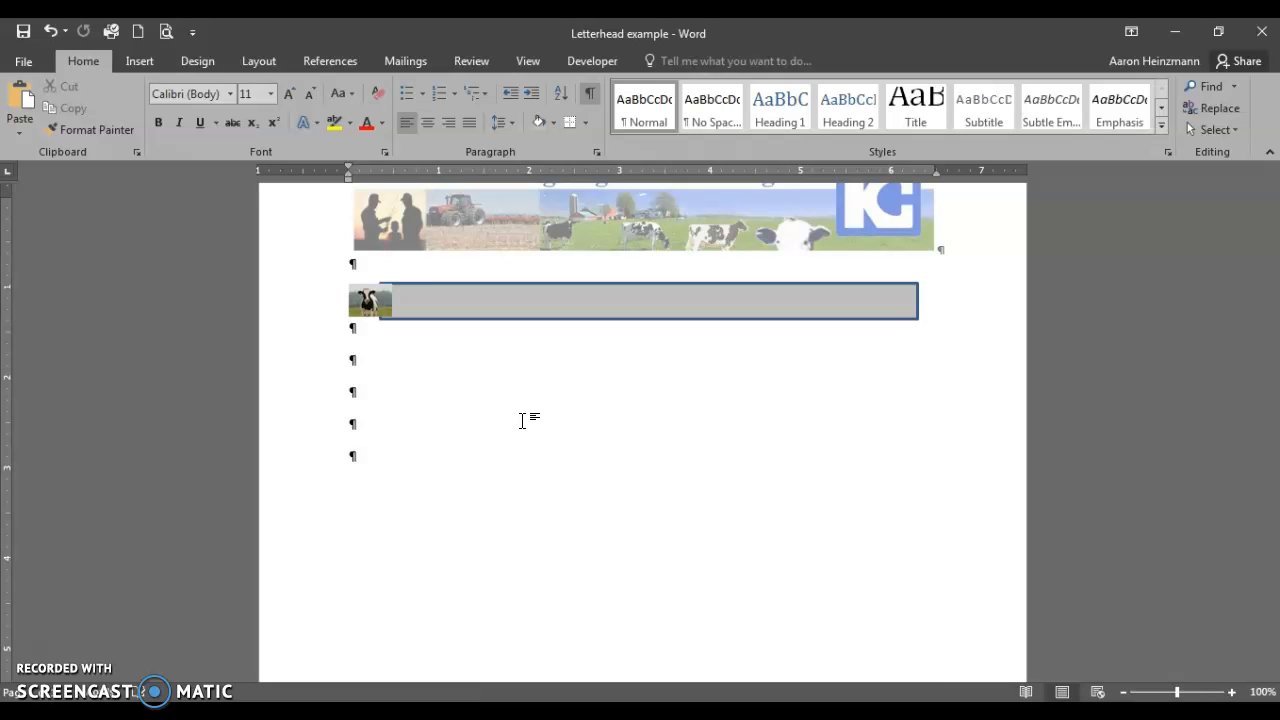
pyautogui.scroll(1, 523, 420)
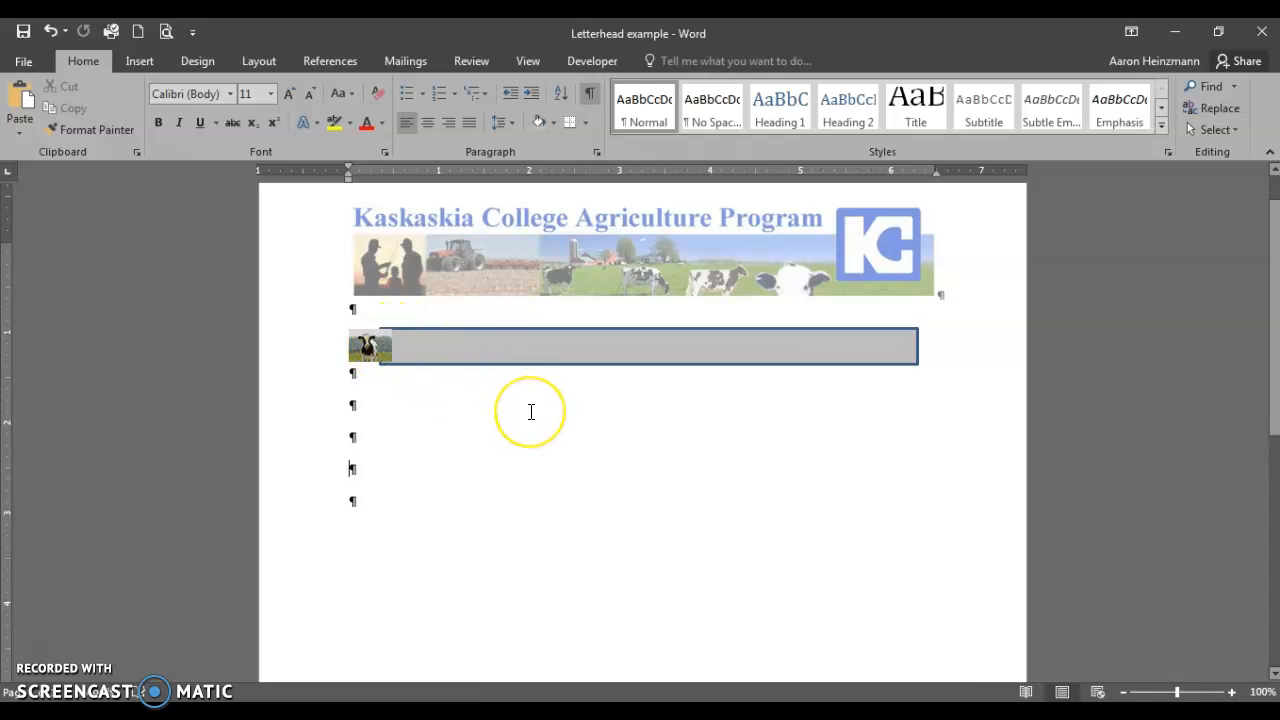
pyautogui.click(568, 446)
pyautogui.click(586, 123)
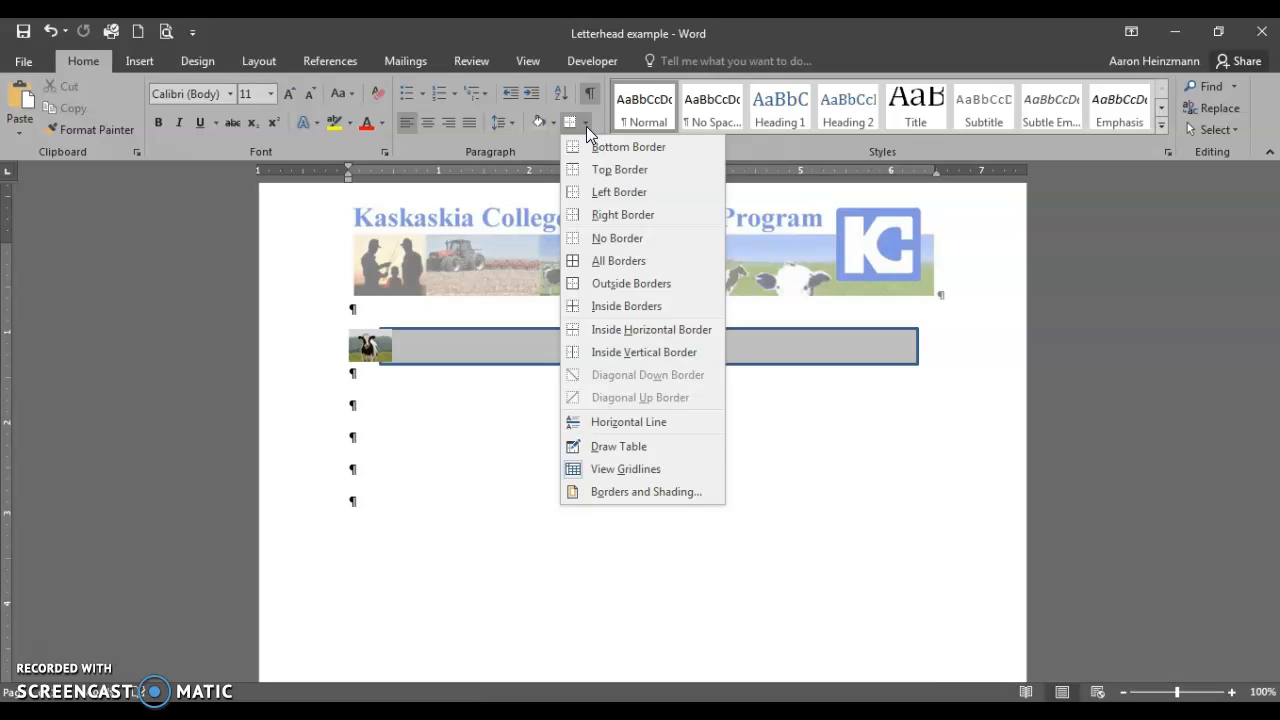
pyautogui.click(648, 491)
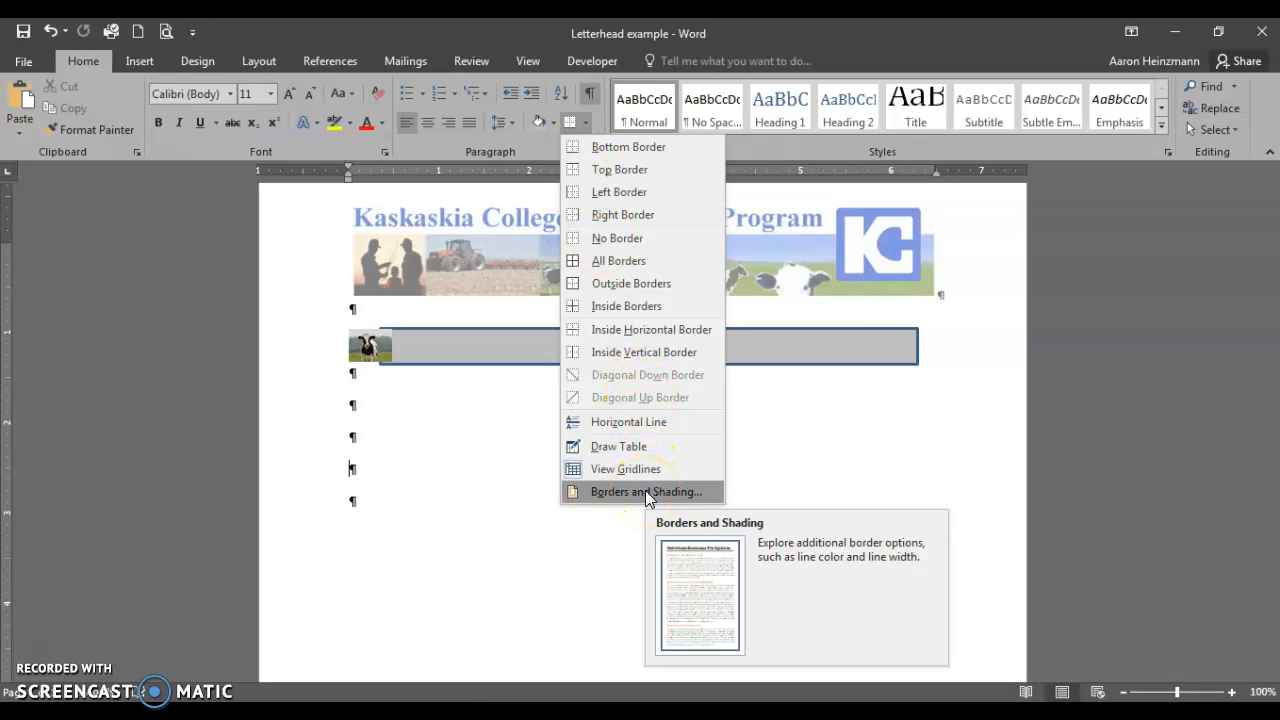
pyautogui.click(647, 491)
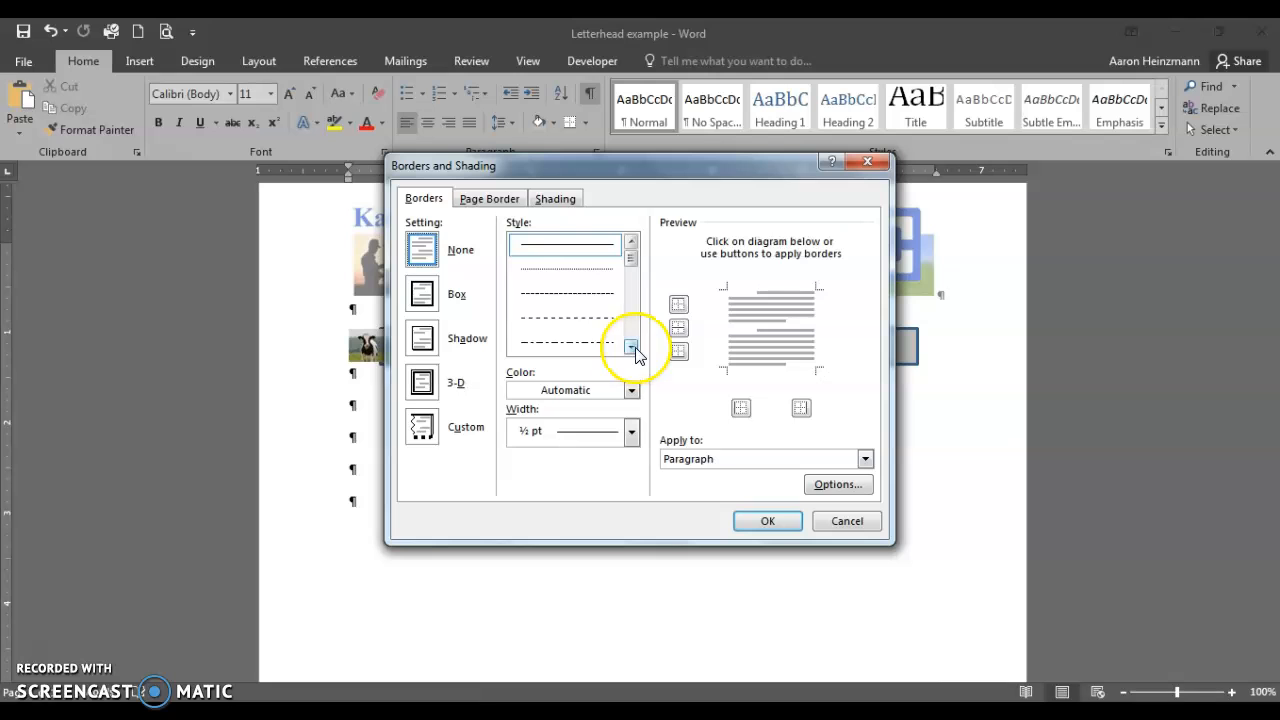
pyautogui.click(566, 341)
pyautogui.click(776, 521)
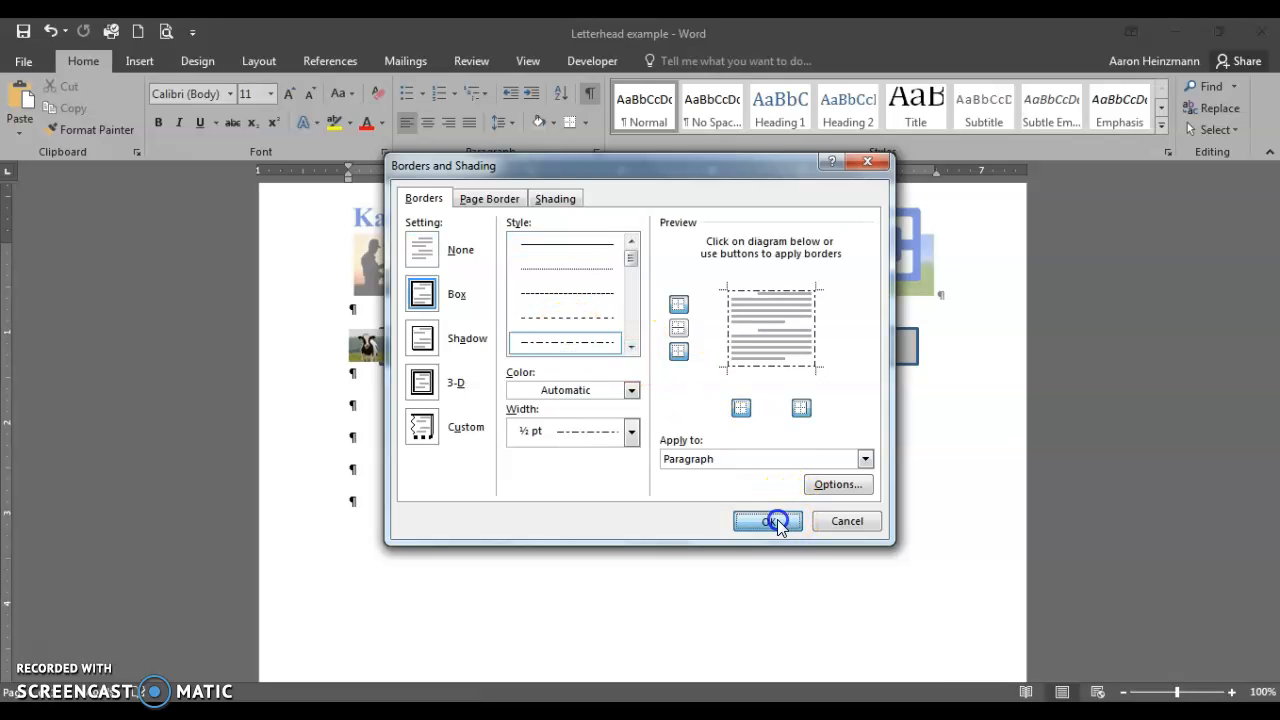
pyautogui.click(608, 447)
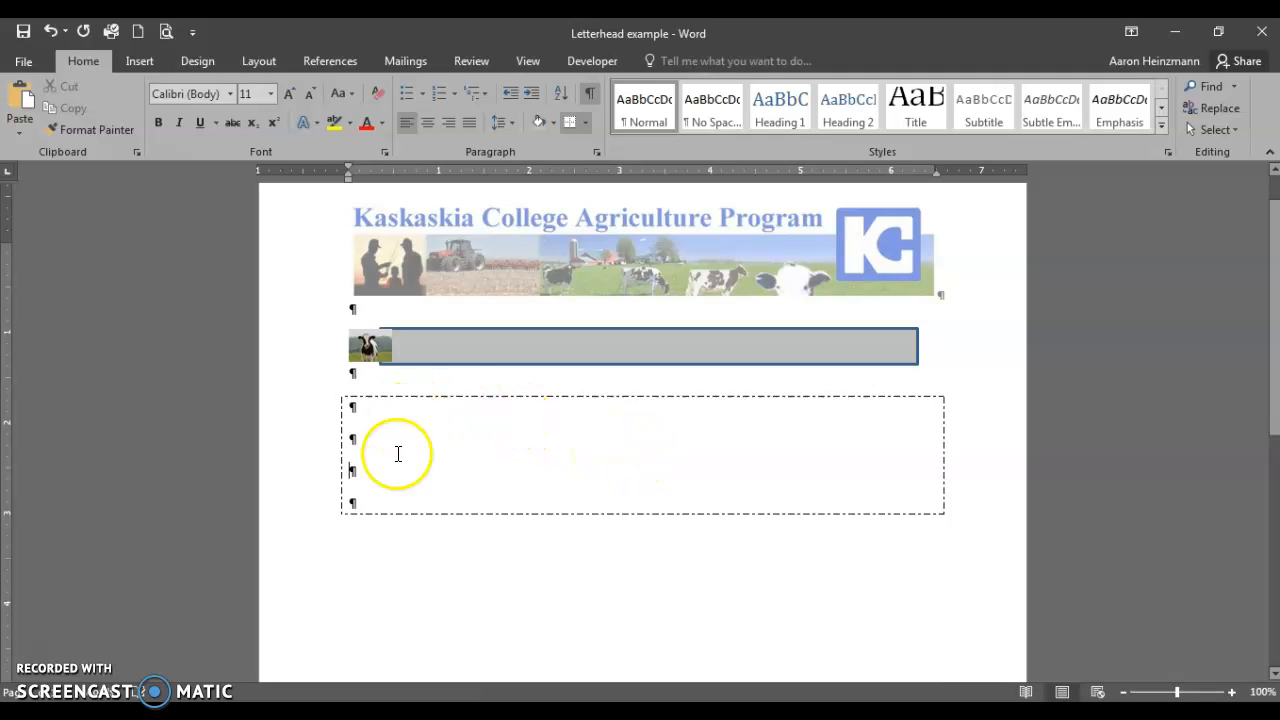
pyautogui.click(52, 32)
pyautogui.click(452, 434)
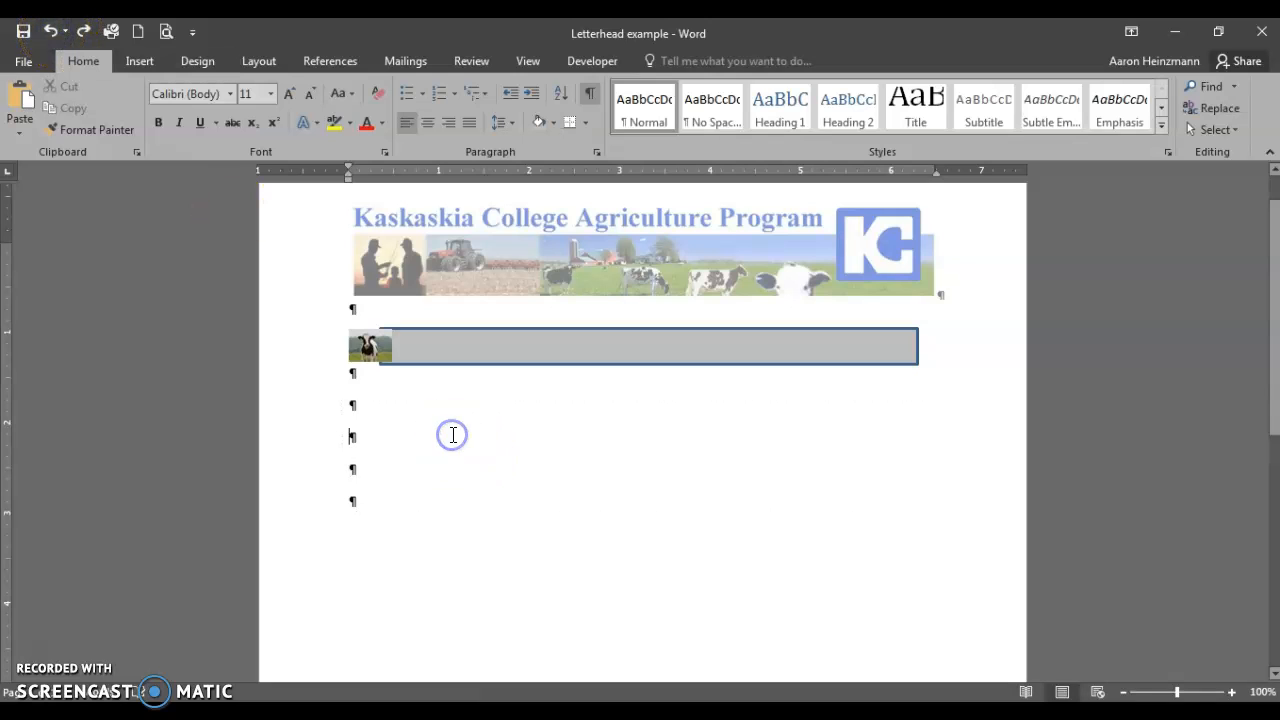
# Insert an empty 2x4 table from the Insert > Table size grid.
pyautogui.click(150, 66)
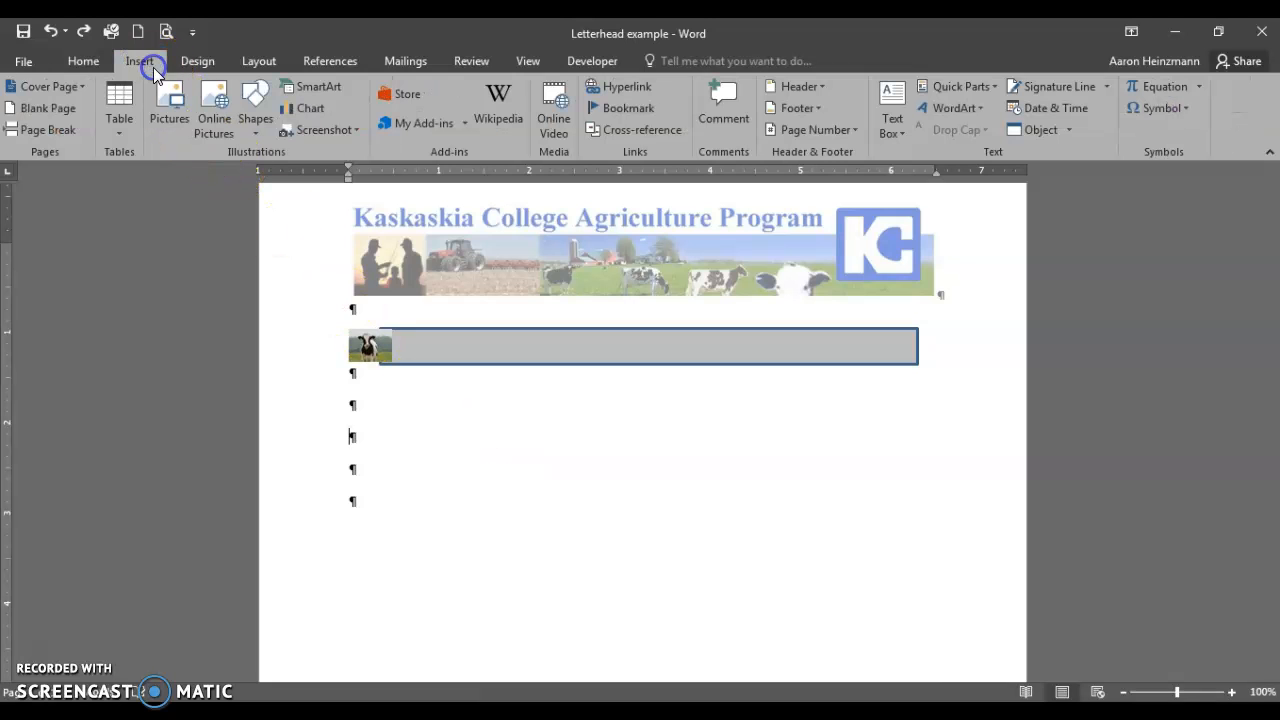
pyautogui.click(121, 120)
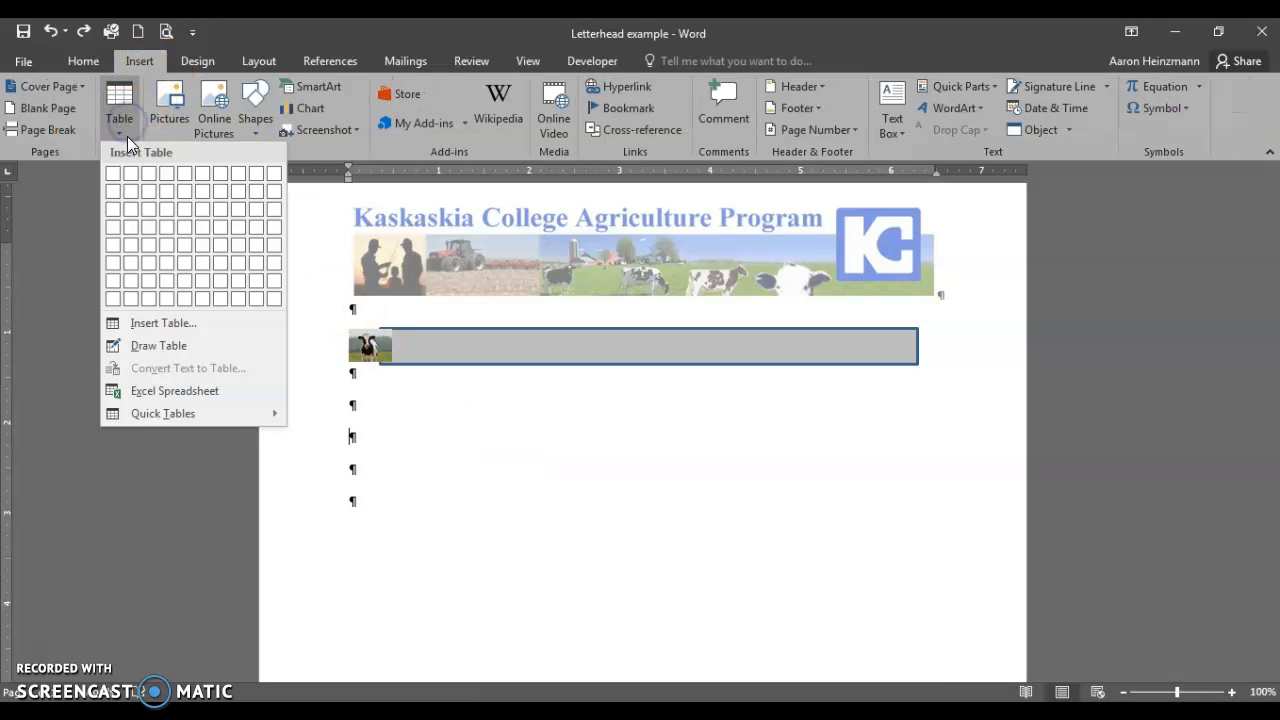
pyautogui.click(139, 66)
pyautogui.click(125, 128)
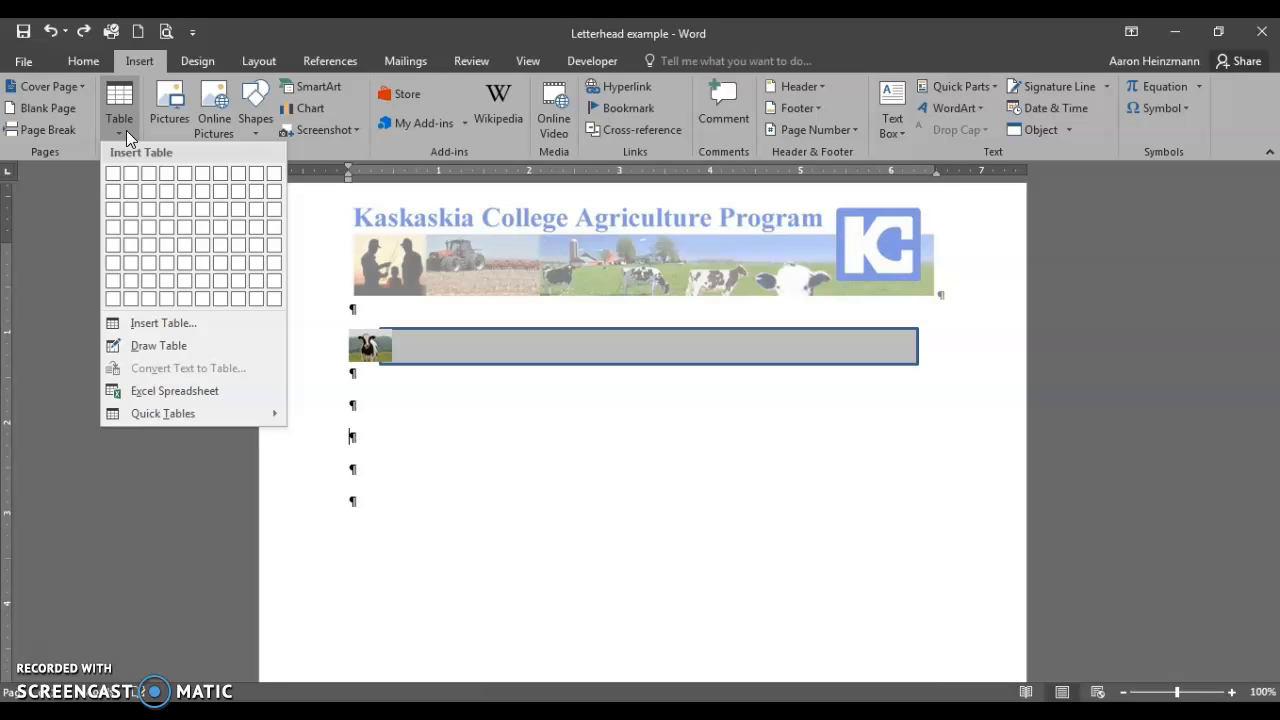
pyautogui.click(136, 217)
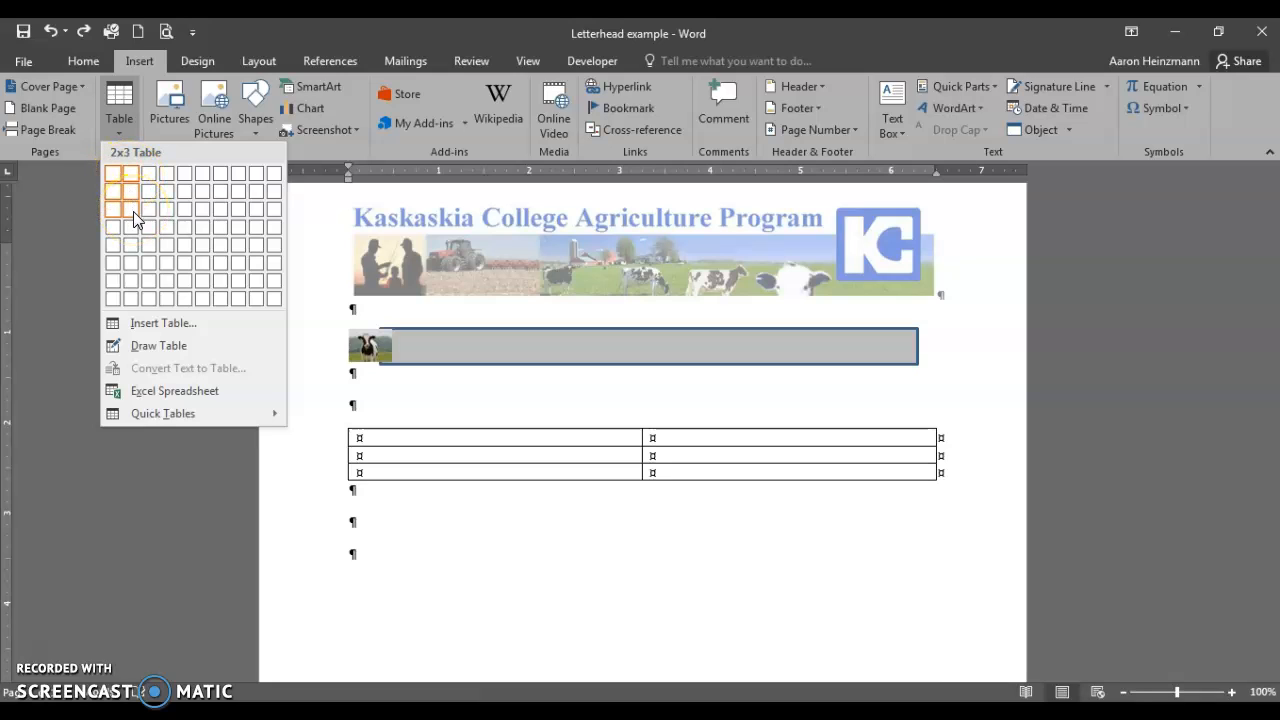
pyautogui.click(136, 230)
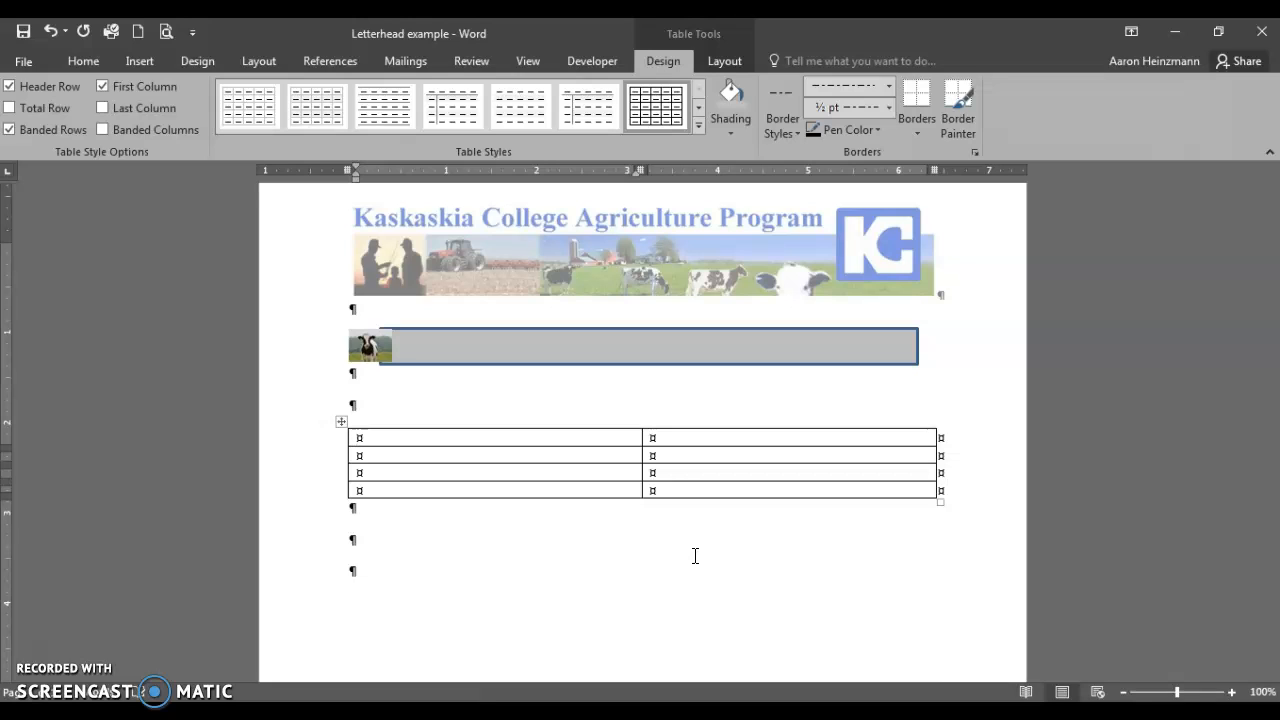
# Enter three names with amounts 5000, 25000 and 1000 in the first three rows.
pyautogui.write('Christa')
pyautogui.press('Tab')
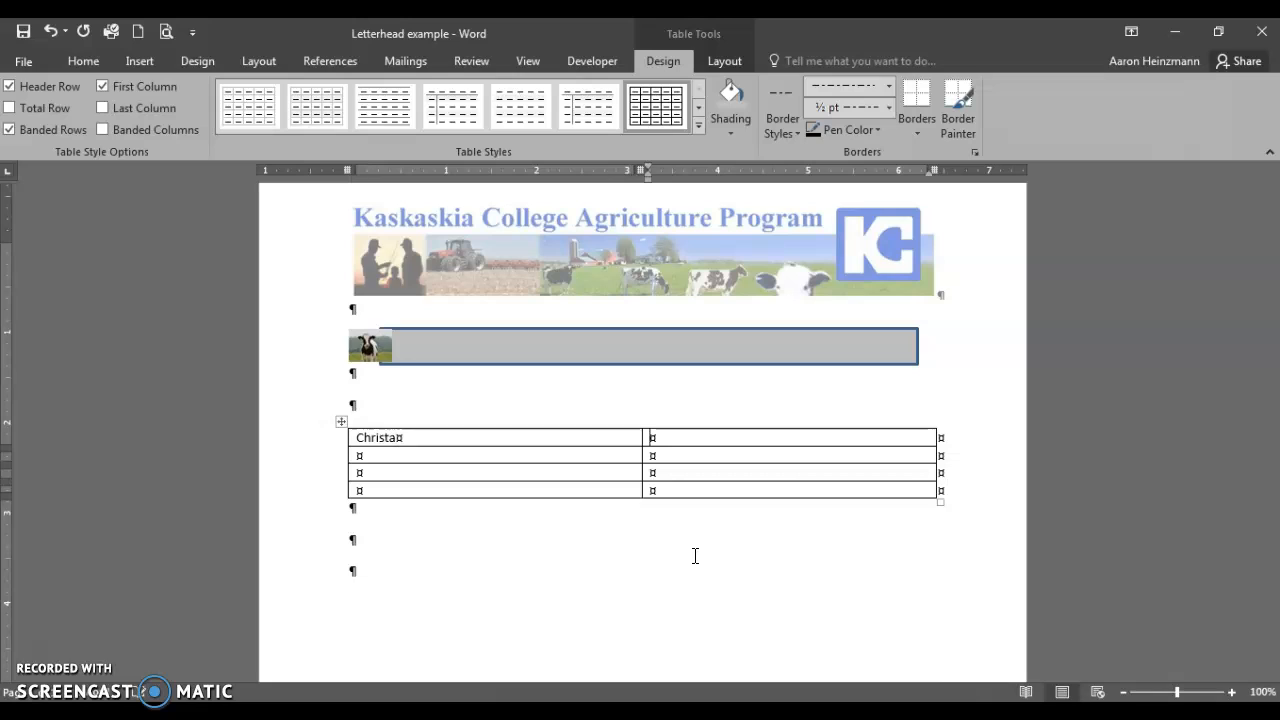
pyautogui.write('5000')
pyautogui.press('Tab')
pyautogui.write('Supreme')
pyautogui.press('Tab')
pyautogui.write('25000')
pyautogui.press('Tab')
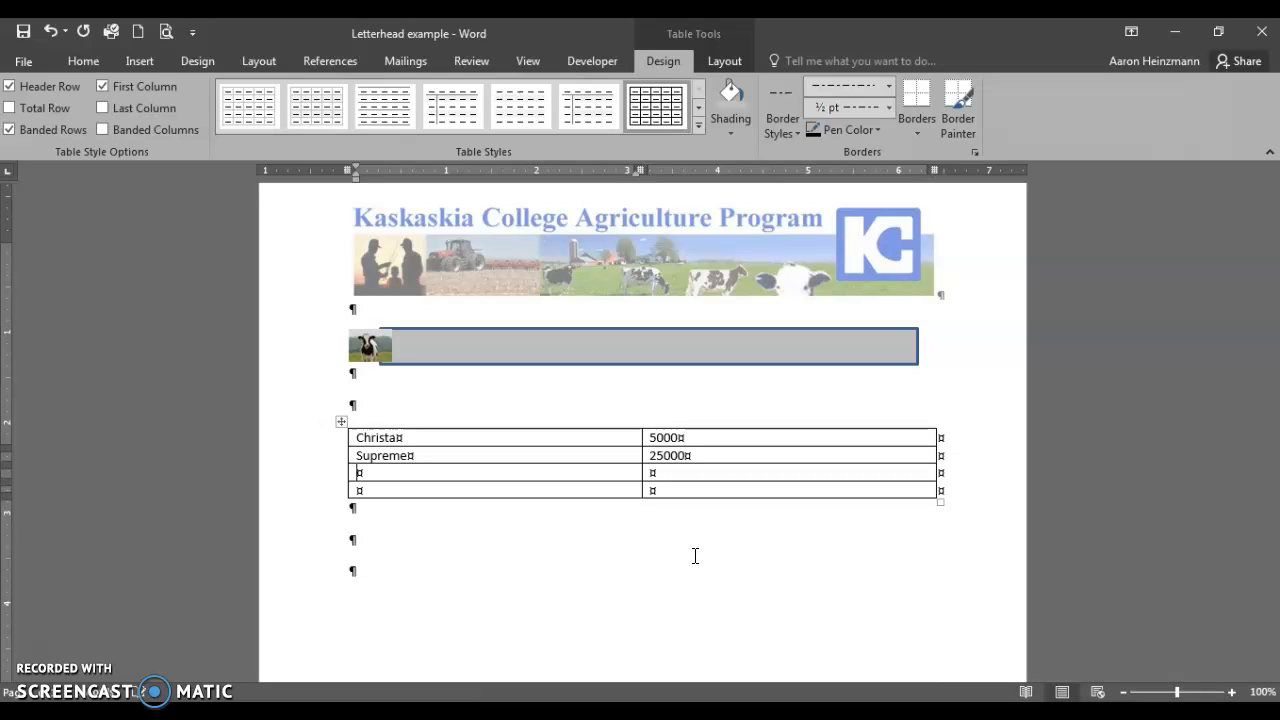
pyautogui.write('Monica')
pyautogui.press('Tab')
pyautogui.write('1000')
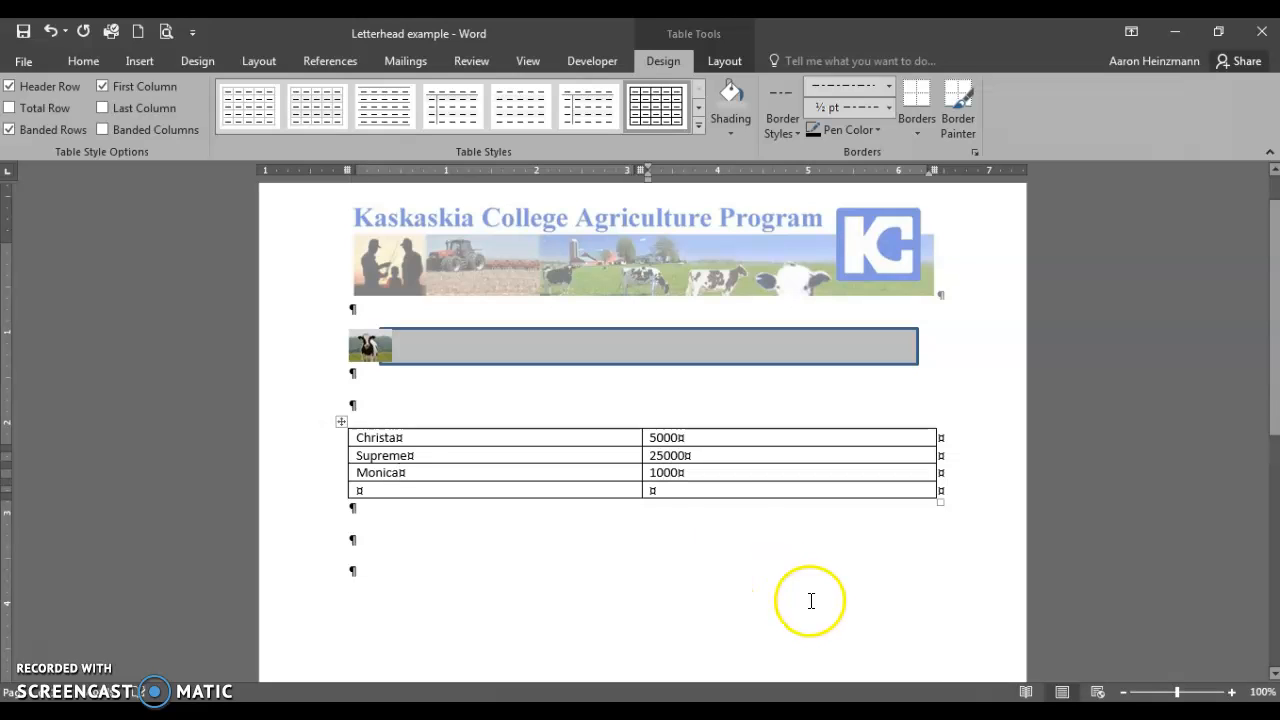
# Type 'Total' in the first cell of the table's last row.
pyautogui.click(700, 491)
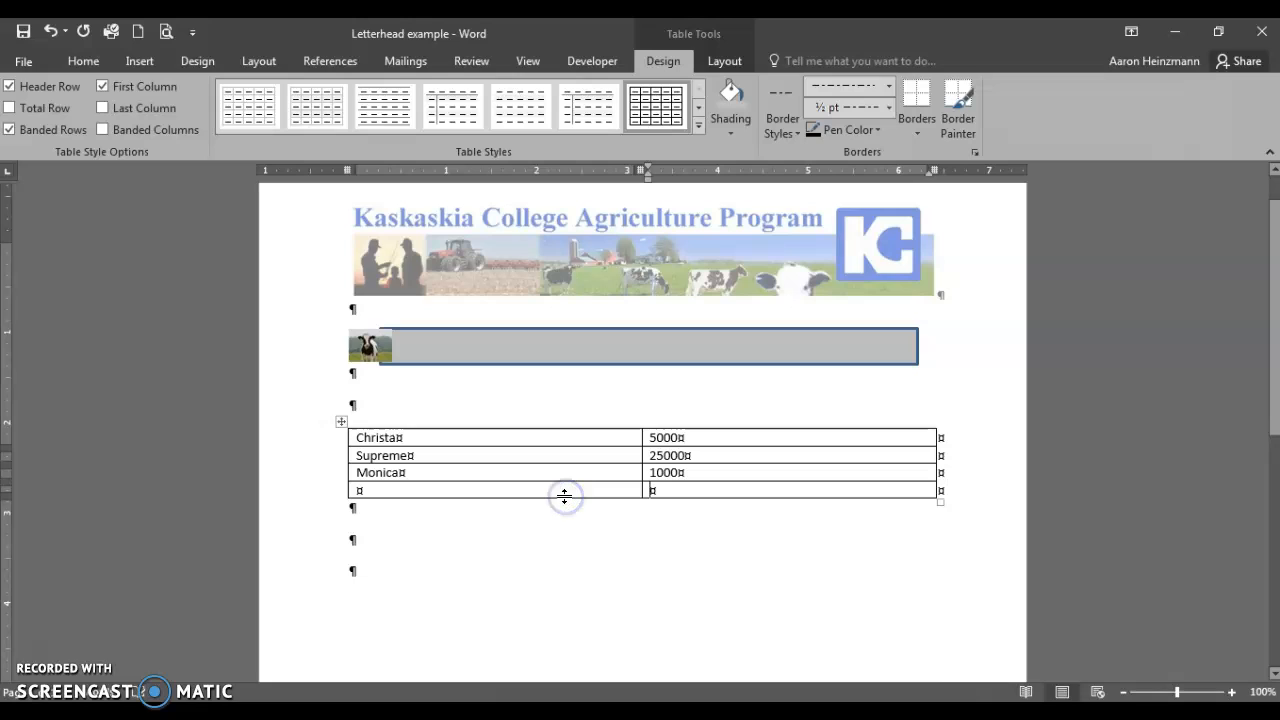
pyautogui.click(564, 491)
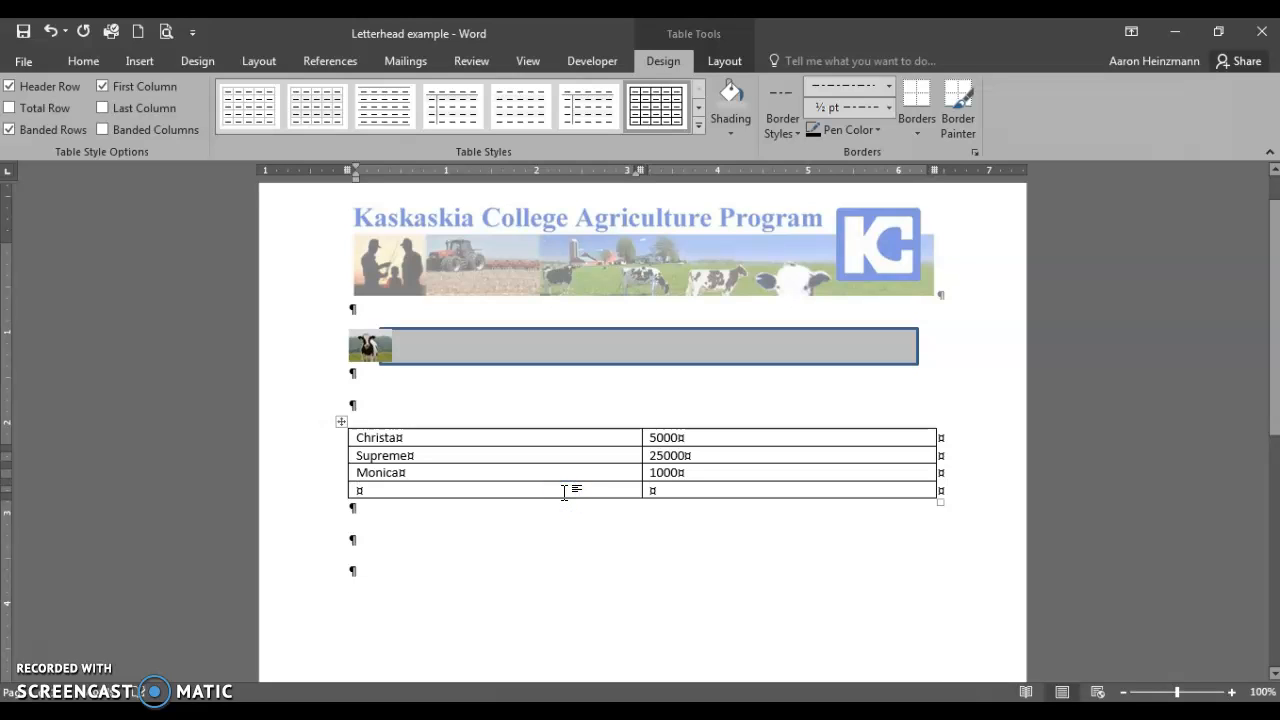
pyautogui.press('Return')
pyautogui.press('BackSpace')
pyautogui.write('Total')
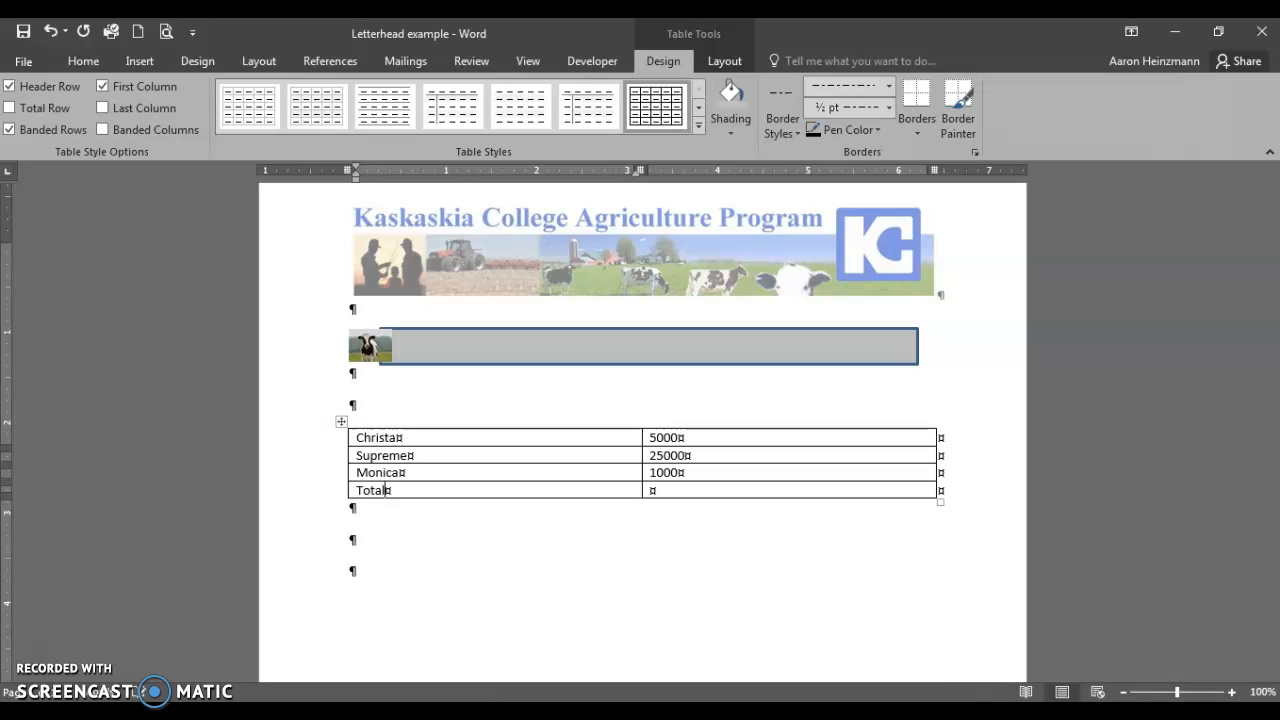
pyautogui.press('Tab')
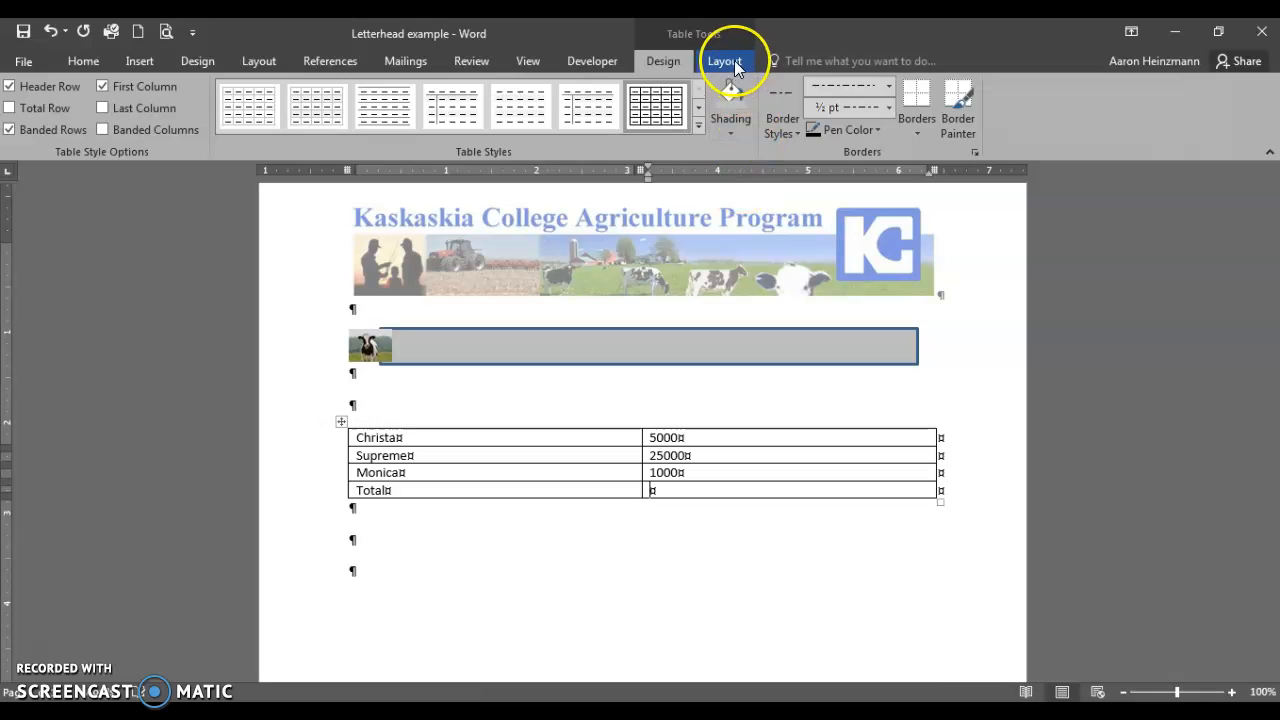
# Insert a =SUM(ABOVE) formula in the Total amount cell so it shows 31000.
pyautogui.click(733, 61)
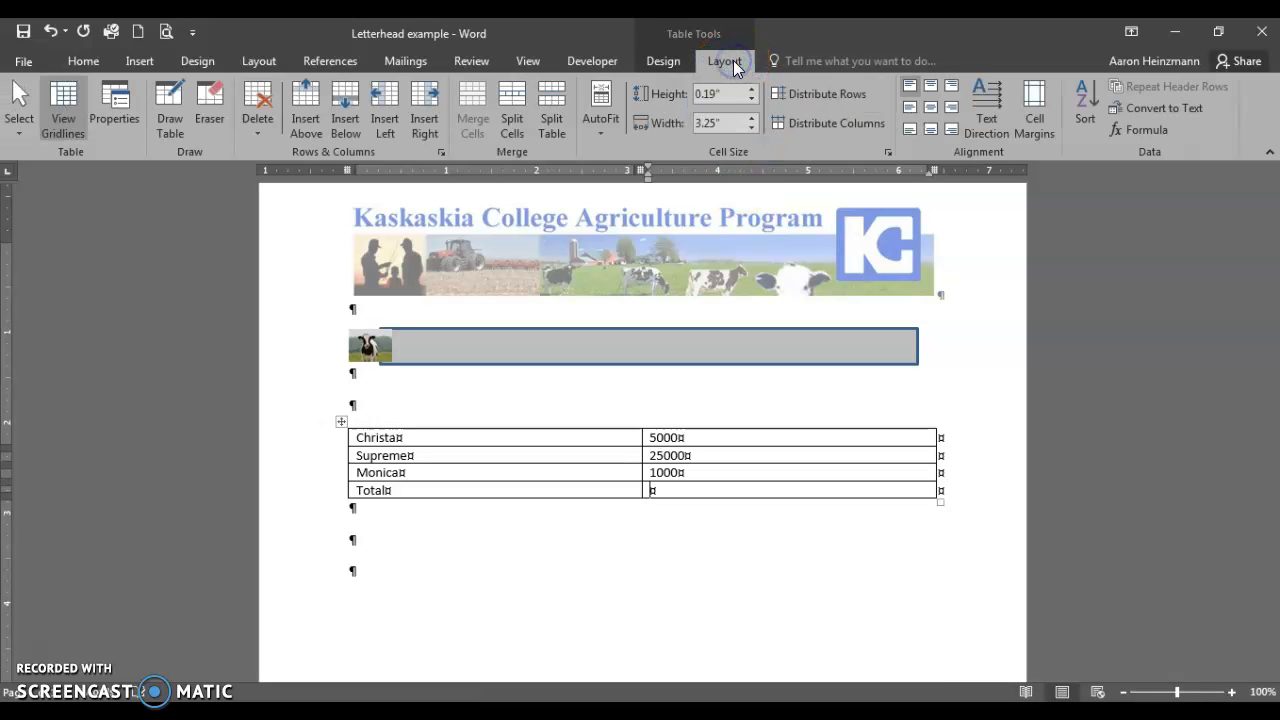
pyautogui.click(1144, 130)
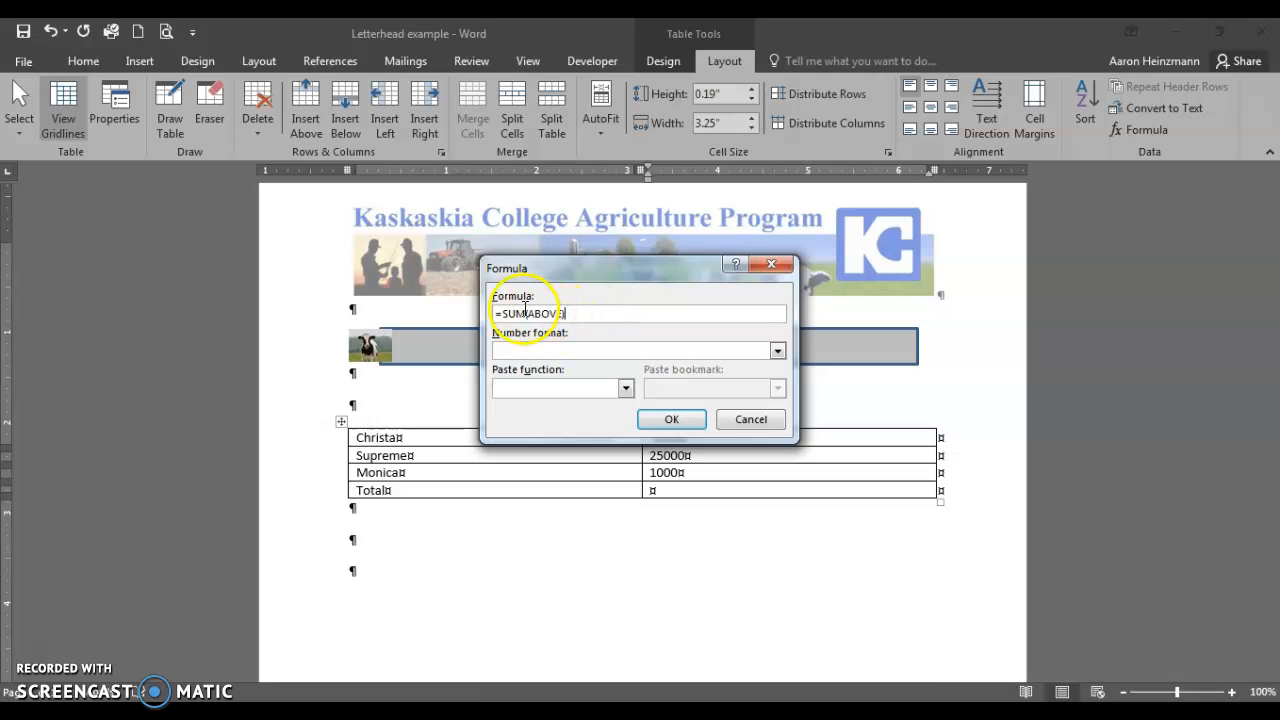
pyautogui.click(662, 422)
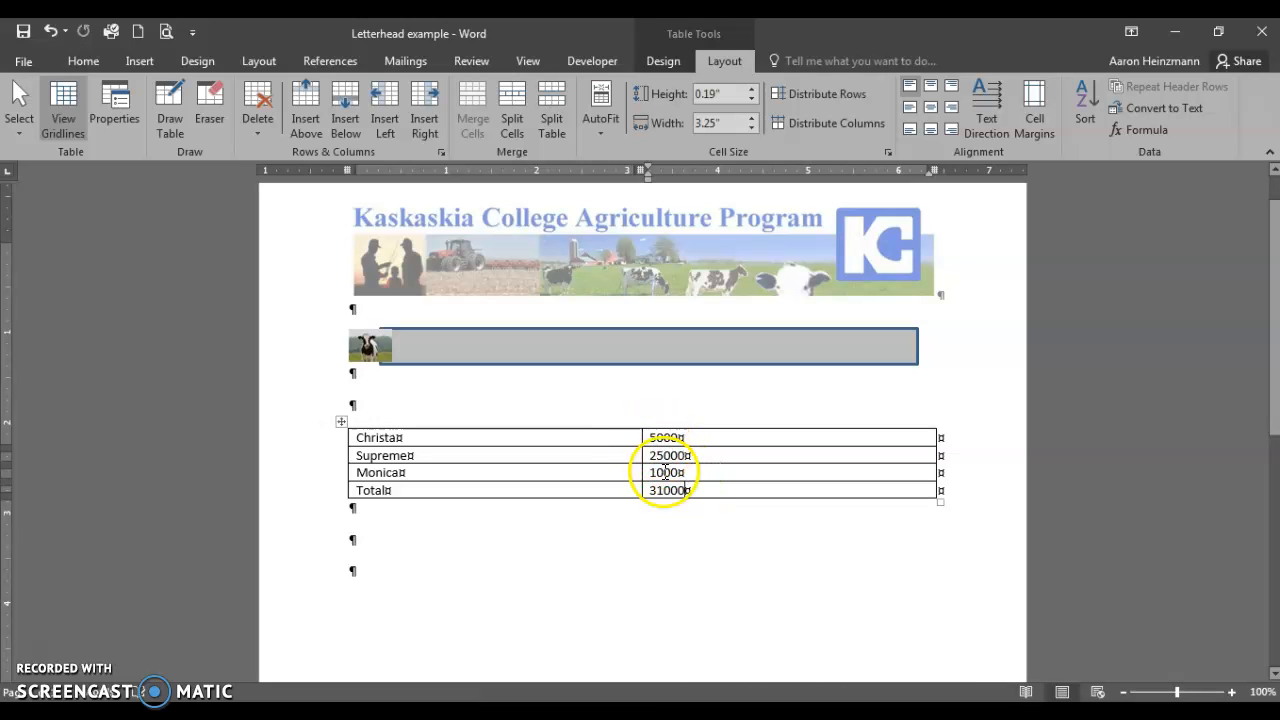
pyautogui.click(651, 437)
pyautogui.moveTo(651, 437); pyautogui.dragTo(712, 487)
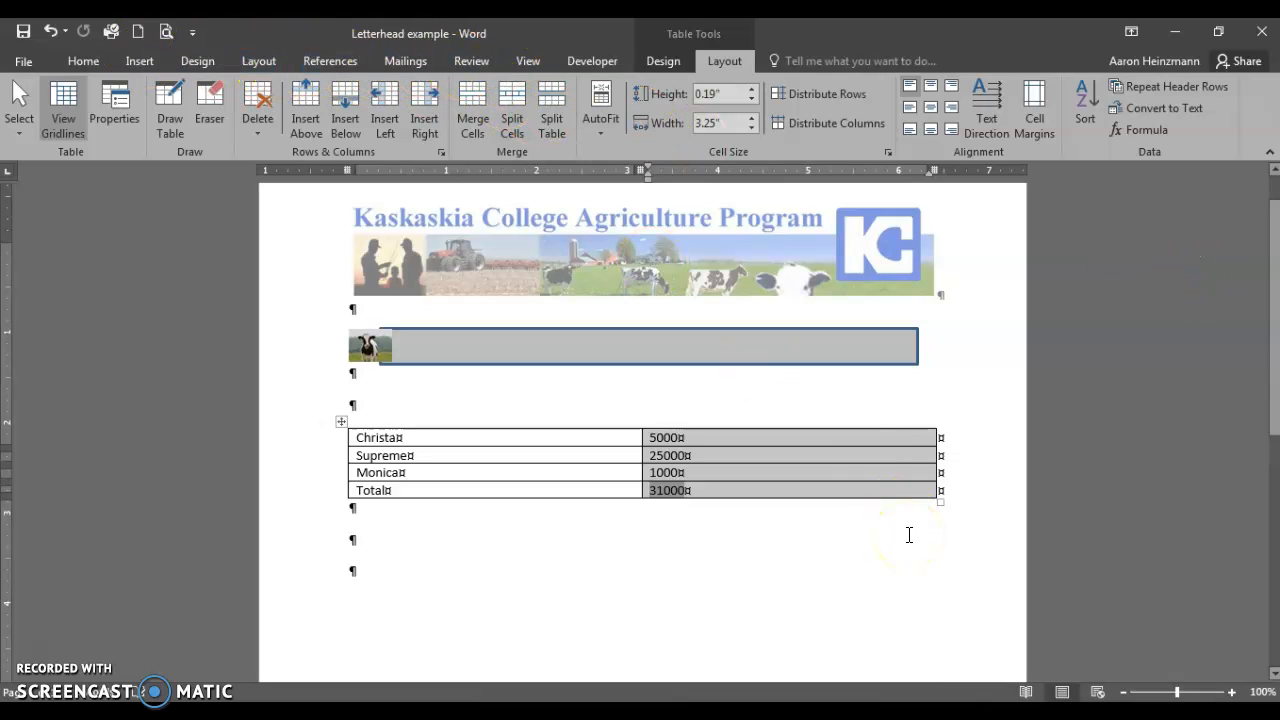
pyautogui.click(870, 528)
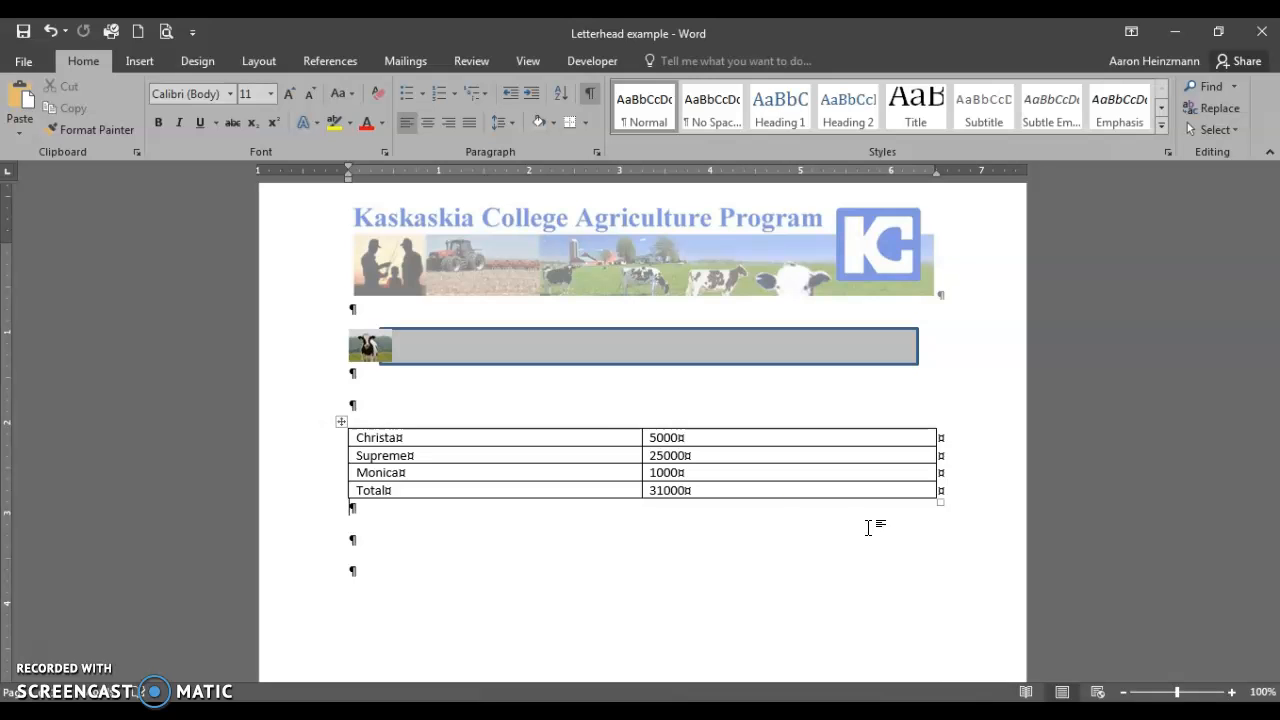
# Insert the date as 'September 10, 2019' on the line above the table.
pyautogui.click(466, 398)
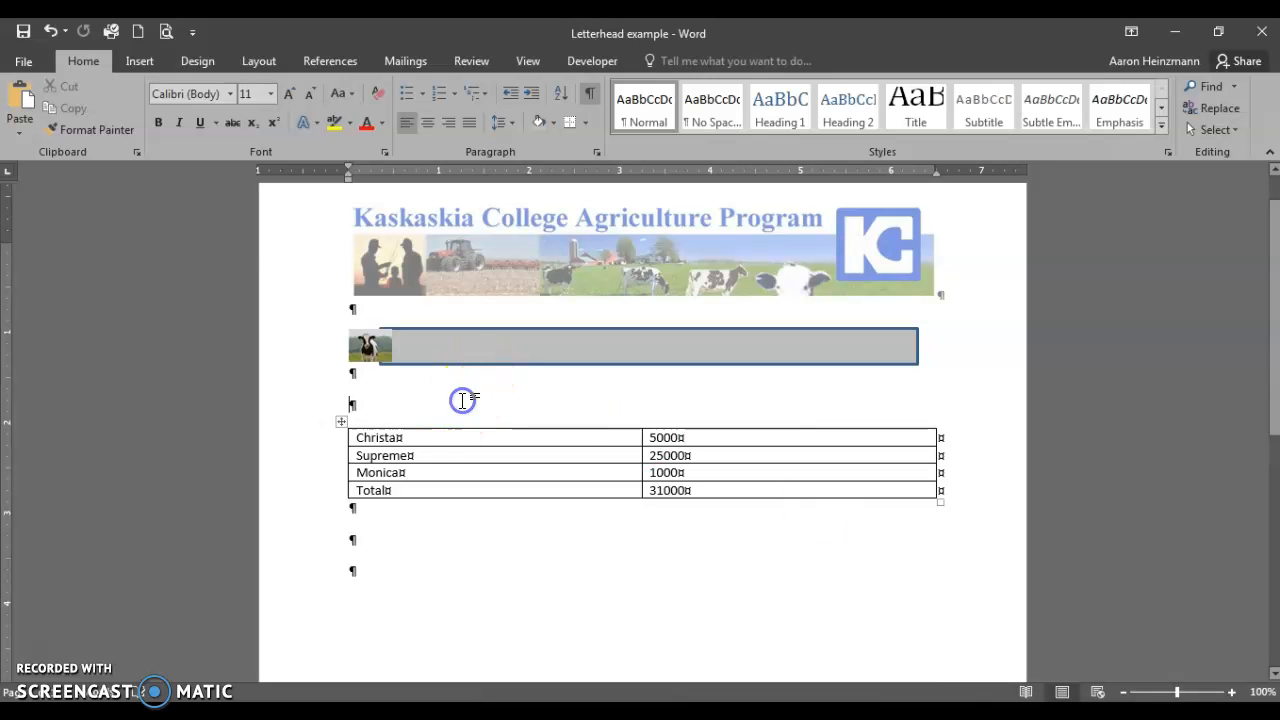
pyautogui.click(134, 60)
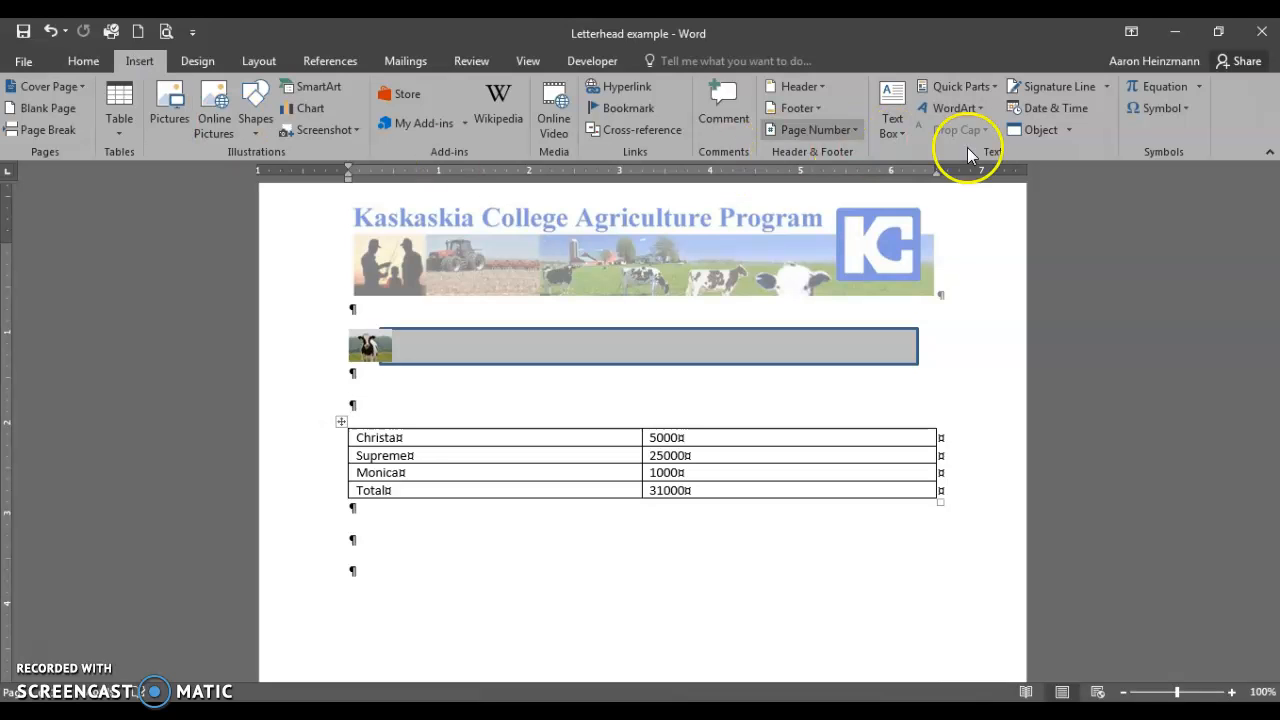
pyautogui.click(1062, 112)
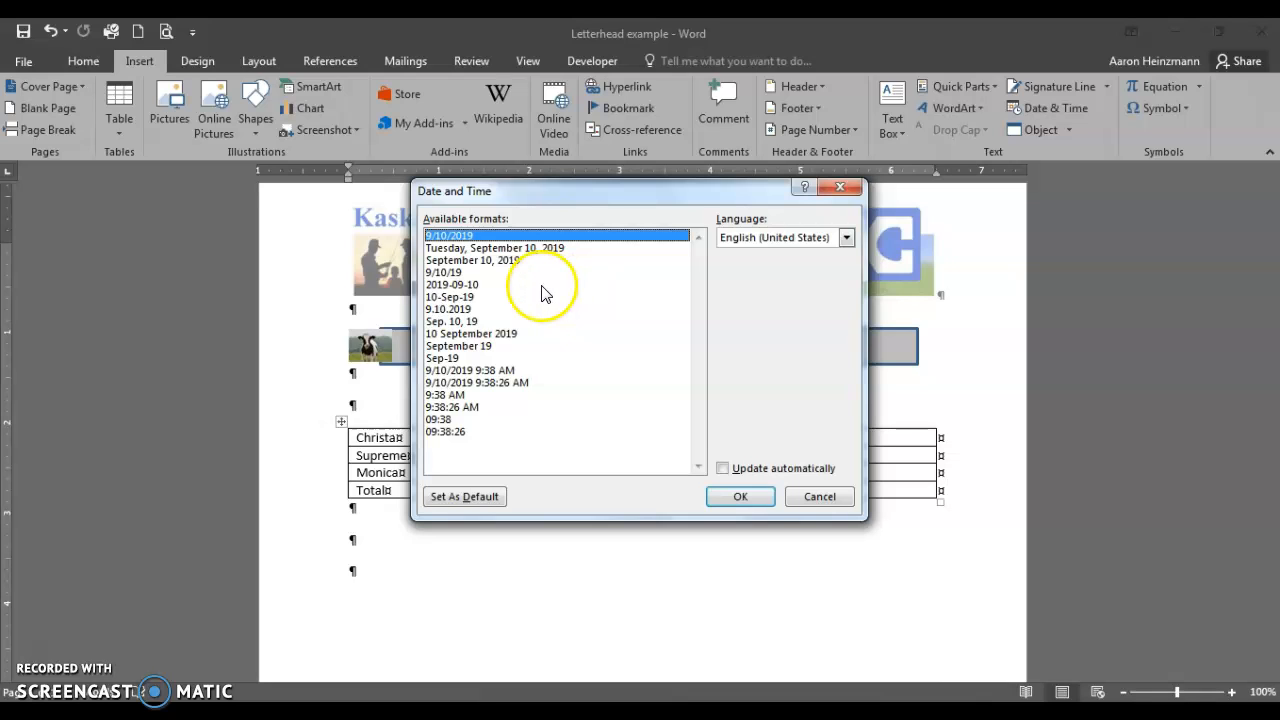
pyautogui.click(516, 262)
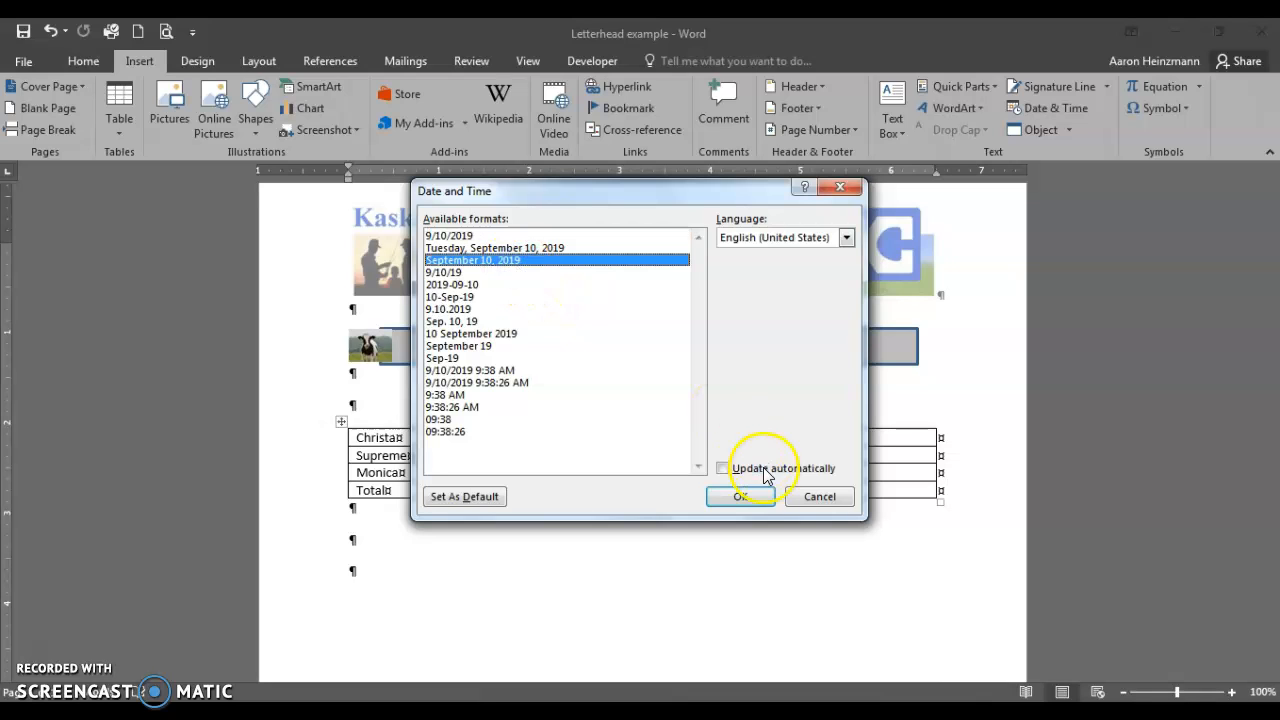
pyautogui.click(750, 498)
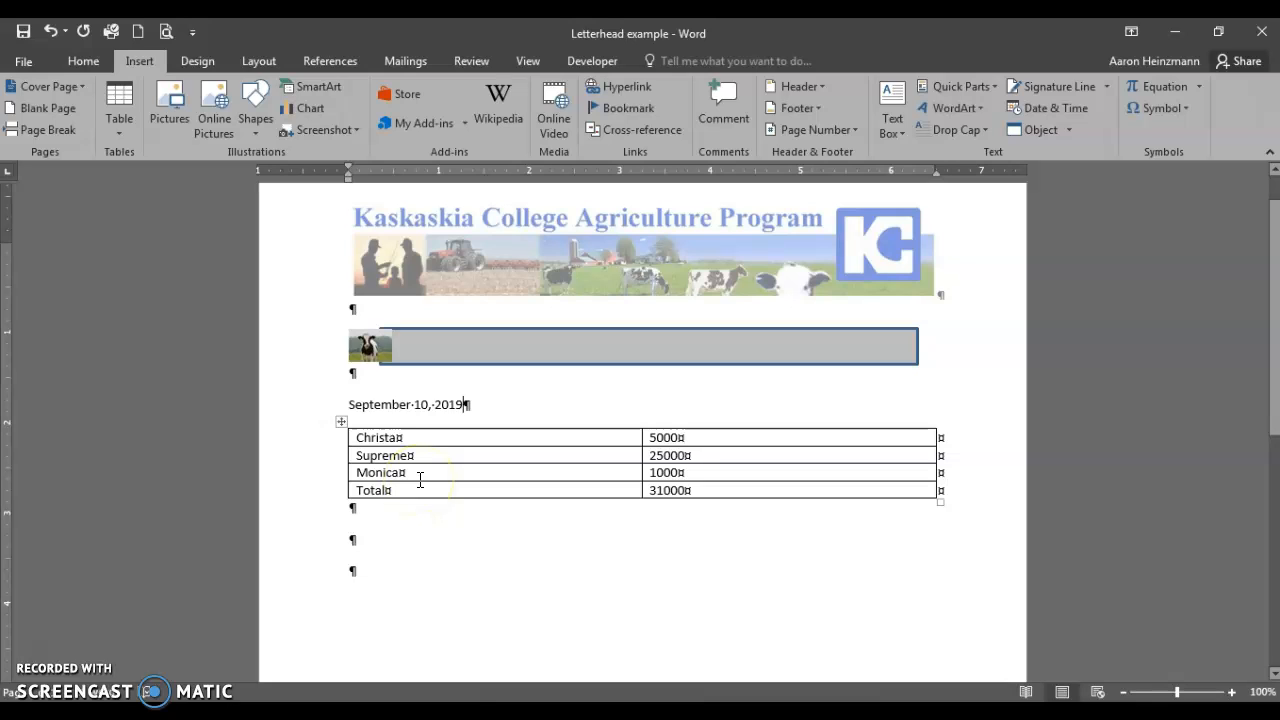
pyautogui.click(592, 395)
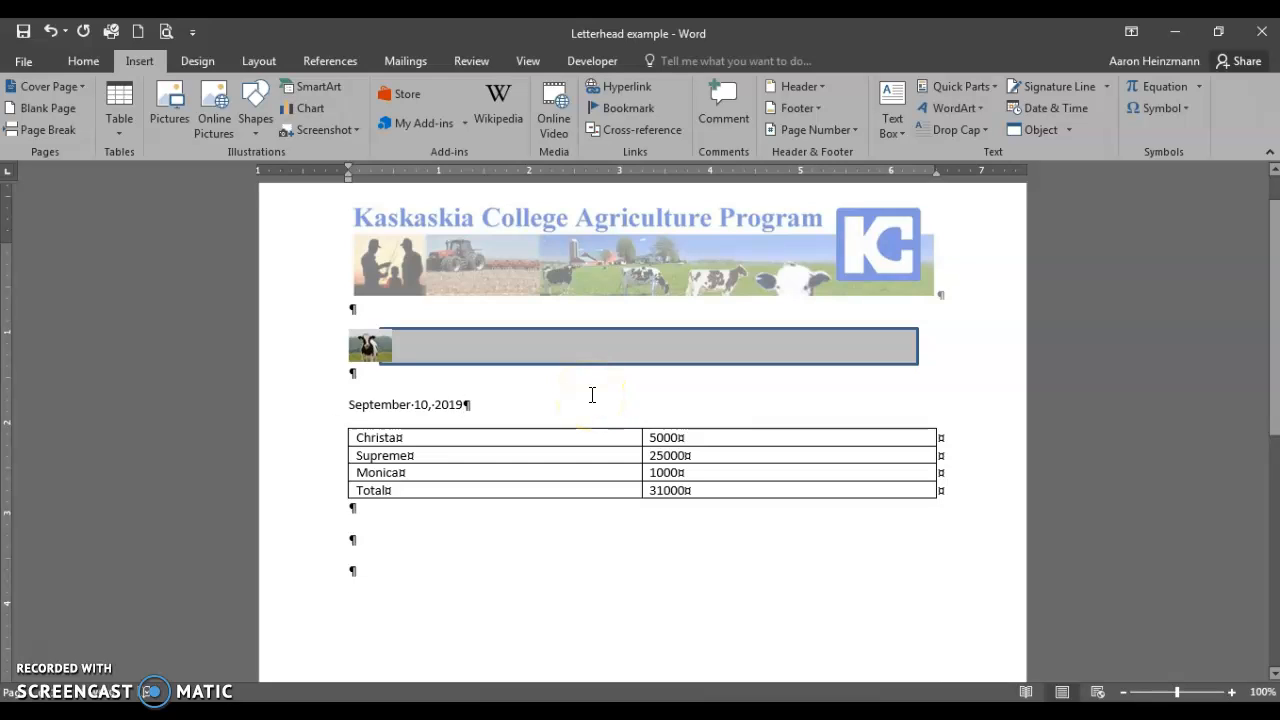